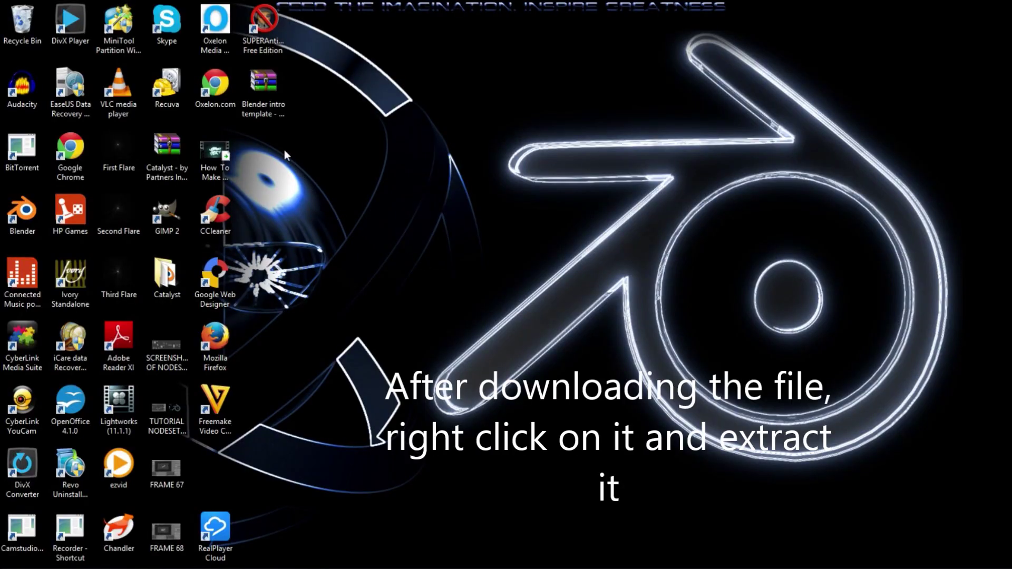
Extract the downloaded Blender intro template archive into a new folder with 7-Zip.
left_click(258, 89)
right_click(258, 90)
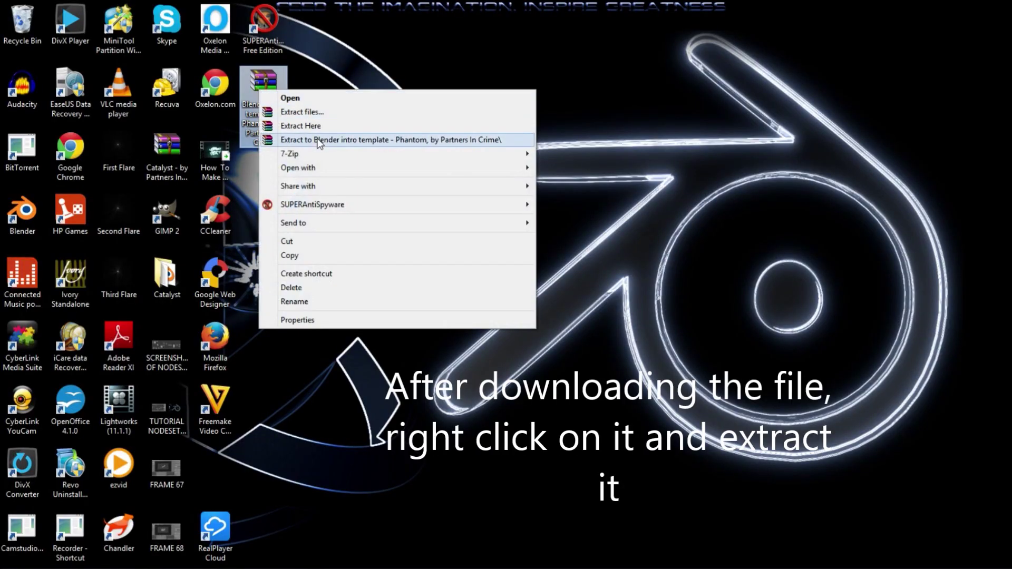
mouse_move(289, 154)
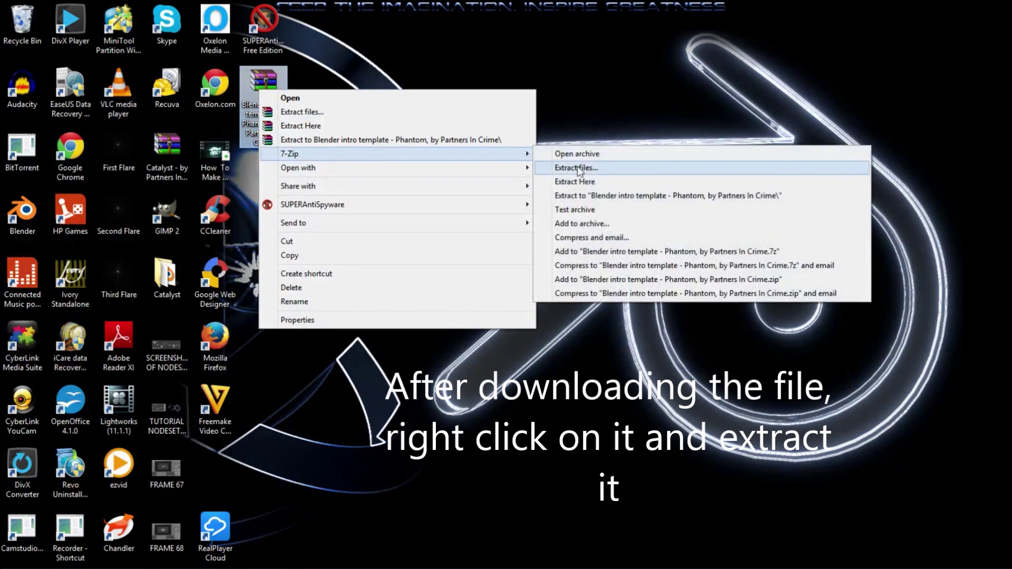
left_click(575, 181)
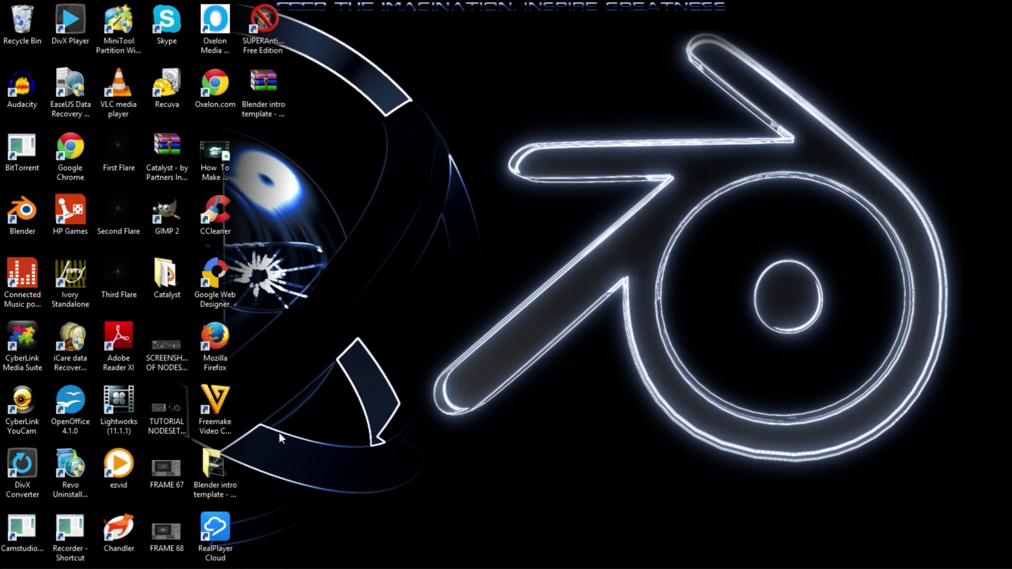
right_click(227, 457)
Open the extracted template folder and launch its Phantom .blend file in Blender.
left_click(280, 108)
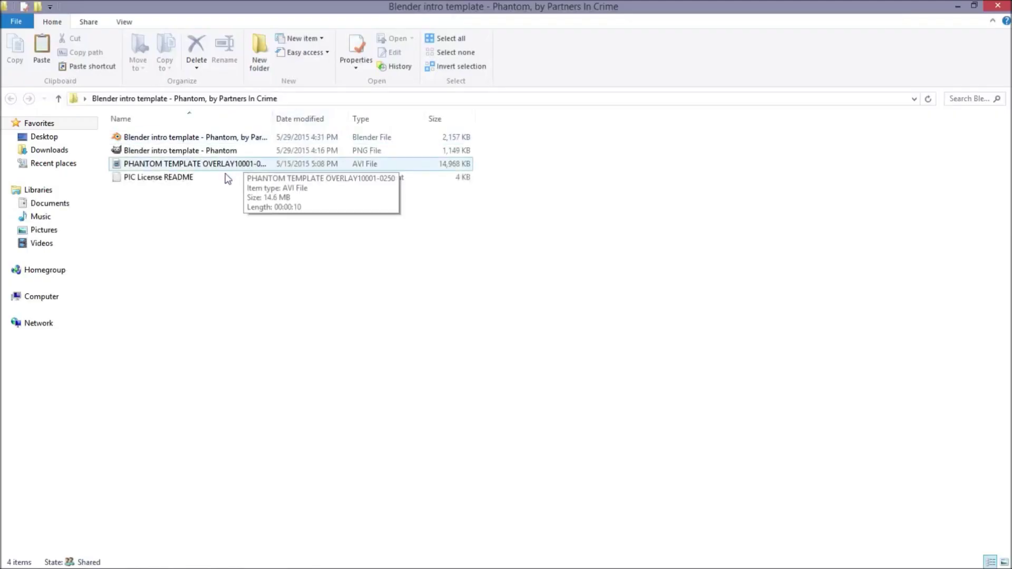
right_click(229, 139)
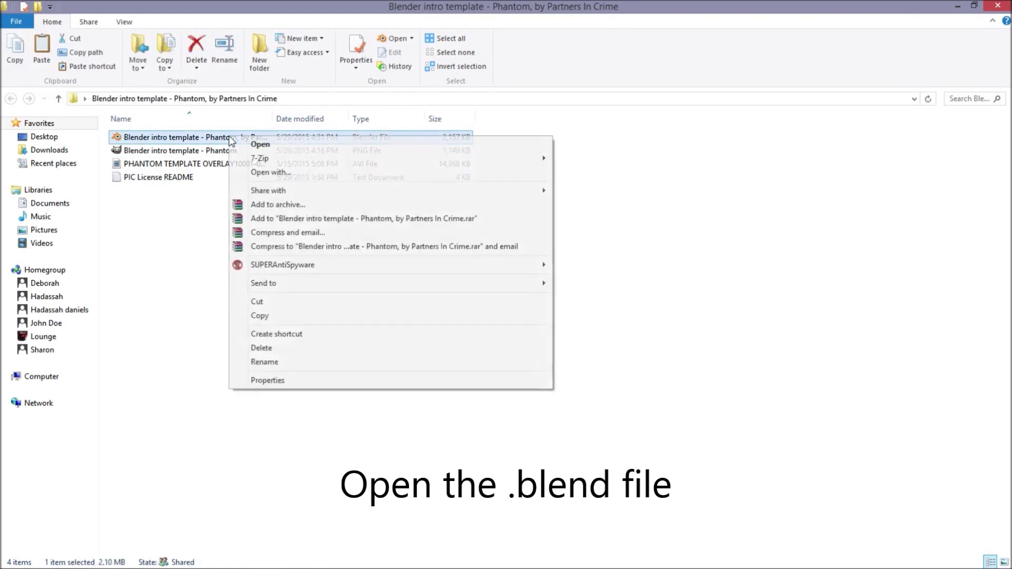
left_click(273, 139)
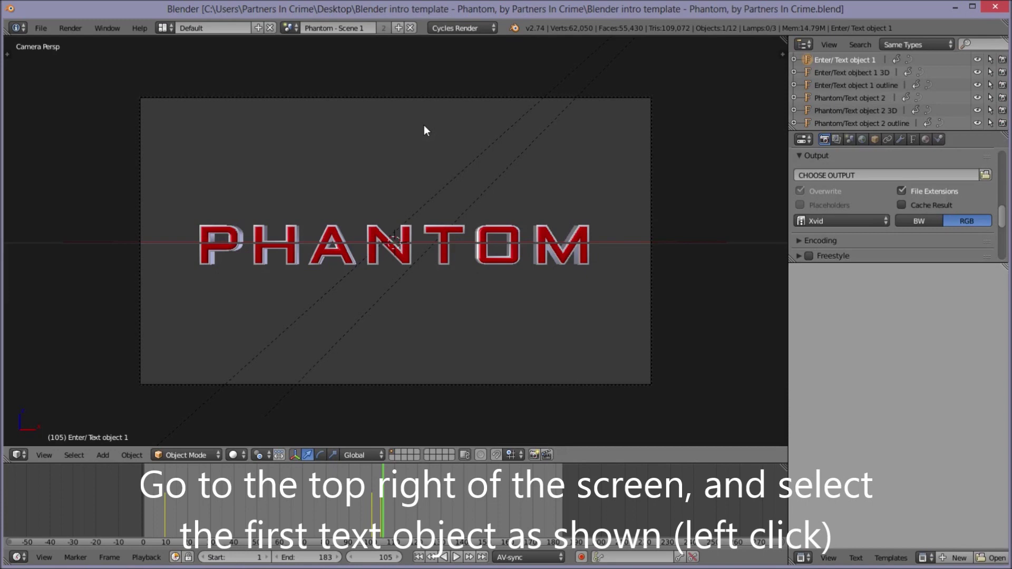
Change the main PHANTOM title text object to read 'YOUR TEXT'.
right_click(517, 238)
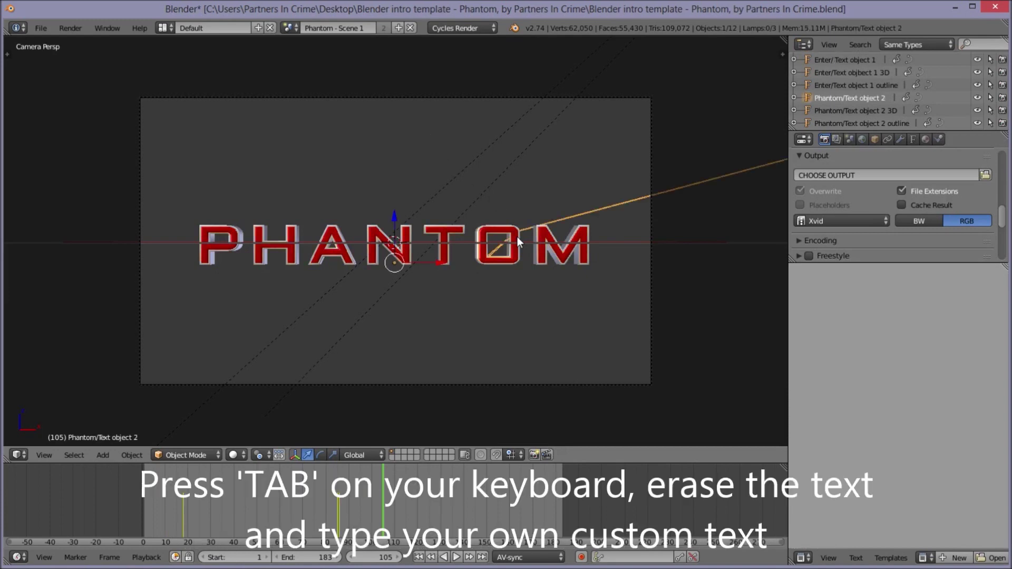
key("Tab")
key("BackSpace")
key("BackSpace")
key("BackSpace")
key("BackSpace")
key("BackSpace")
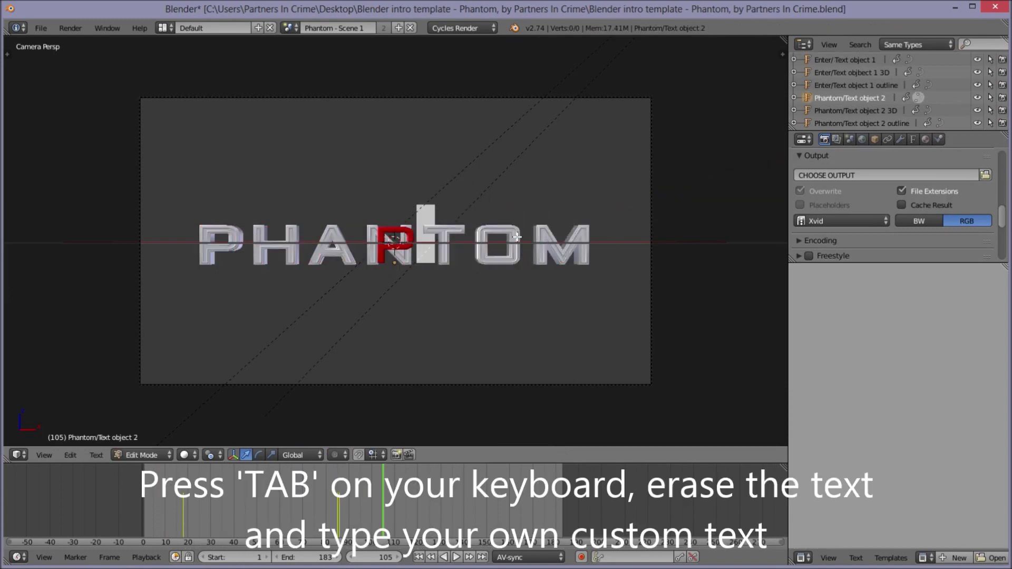
key("BackSpace")
type("y")
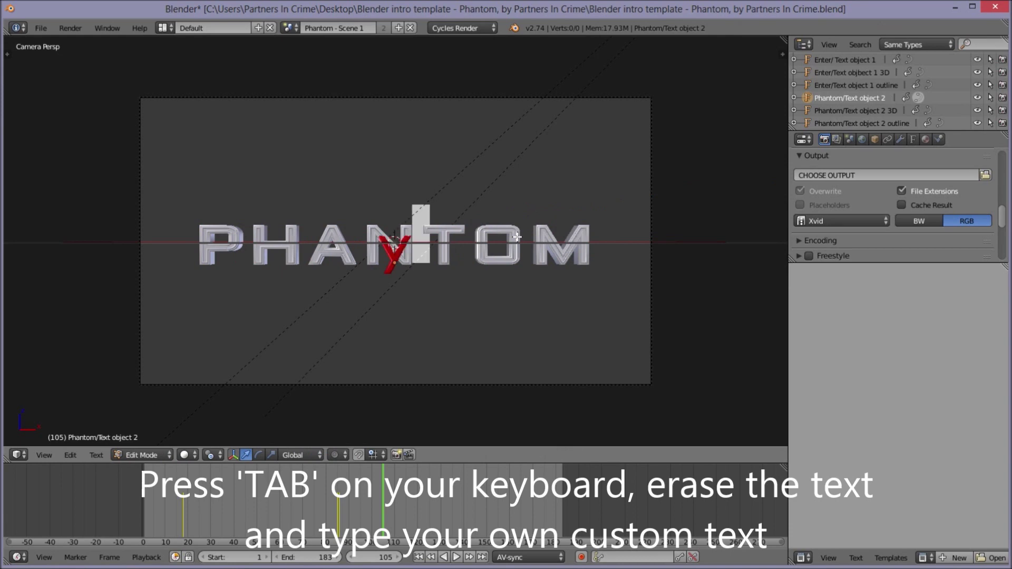
key("BackSpace")
type("YOUR TEXT")
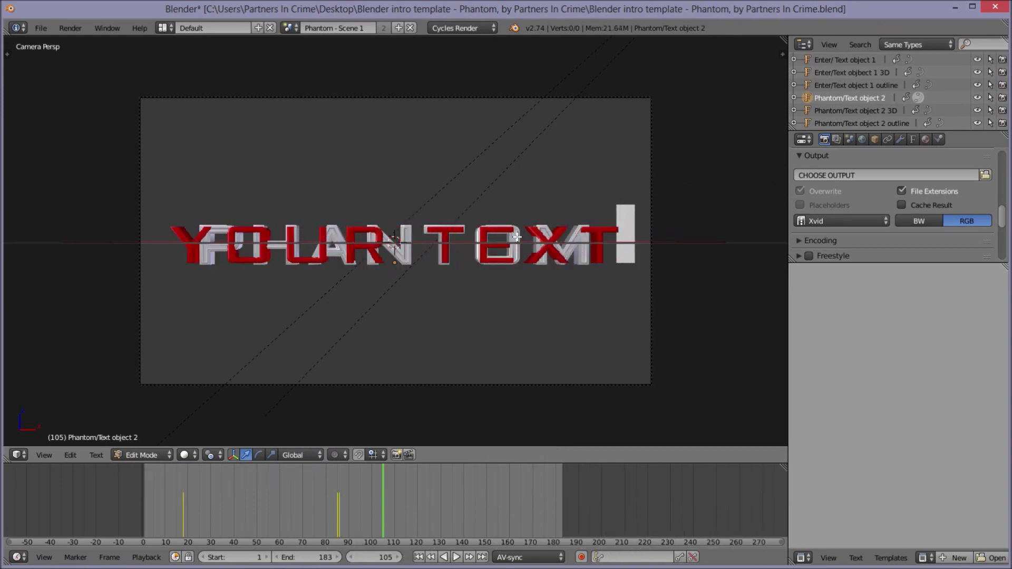
key("Tab")
Change the PHANTOM outline layer's text to 'YOUR TEXT'.
right_click_drag(259, 271, 275, 246)
key("Tab")
key("BackSpace")
key("BackSpace")
key("BackSpace")
key("BackSpace")
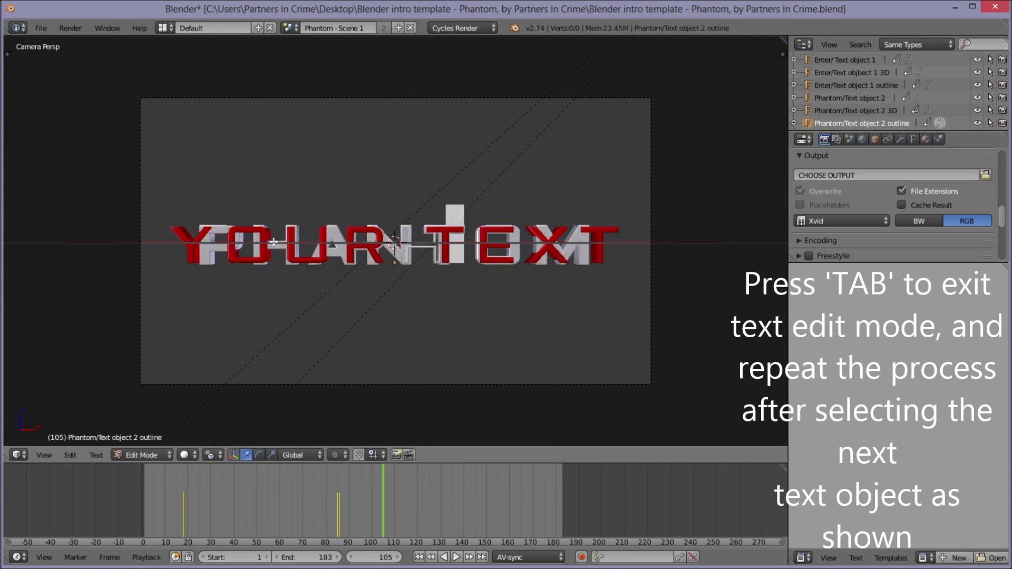
key("BackSpace")
key("BackSpace")
key("BackSpace")
type("YOUR TEXT")
key("Tab")
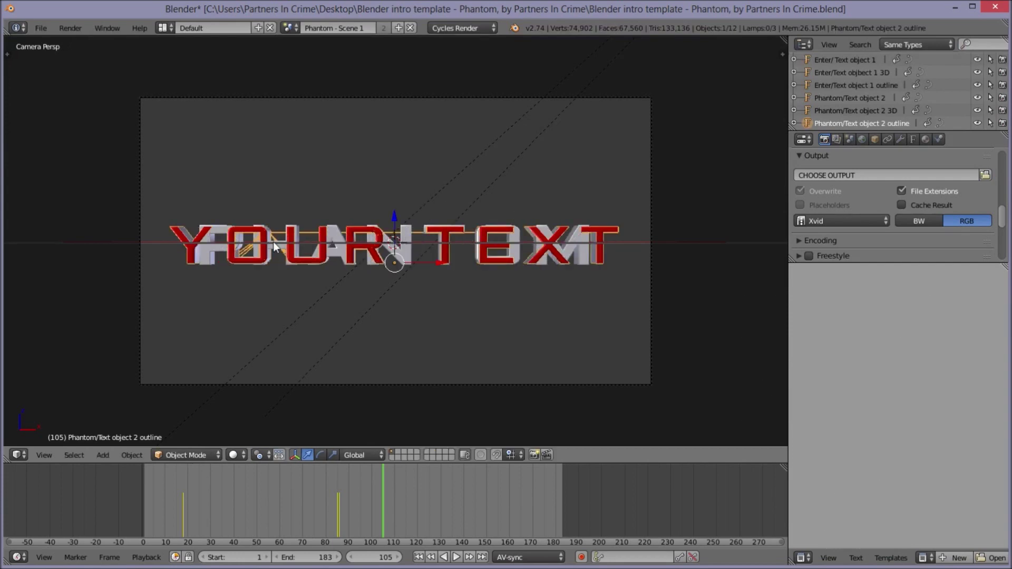
Change the PHANTOM 3D text layer to read 'YOUR TEXT'.
right_click(249, 310)
key("Tab")
key("BackSpace")
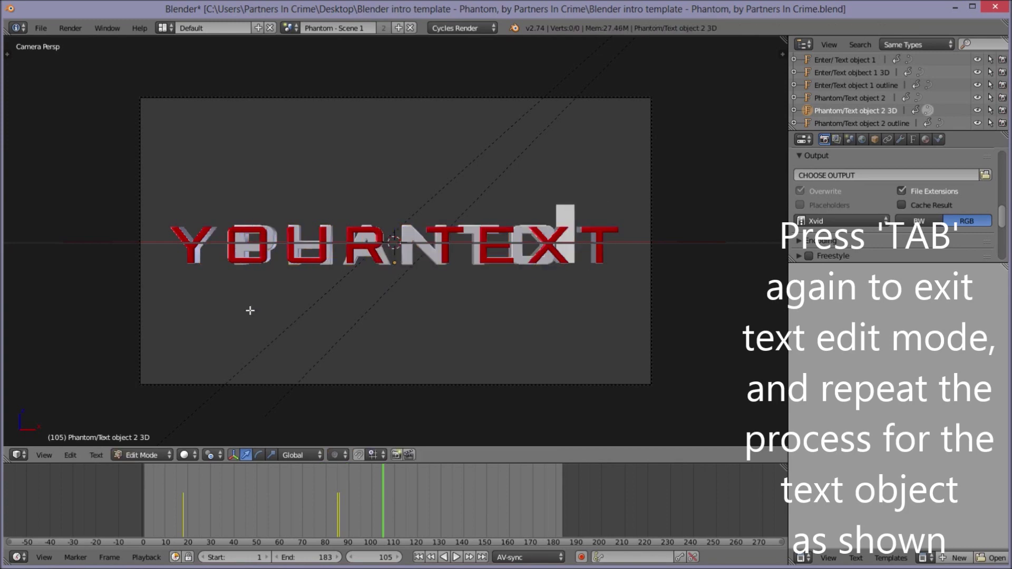
key("BackSpace")
key("BackSpace")
key("BackSpace")
type("YOUR TEXT")
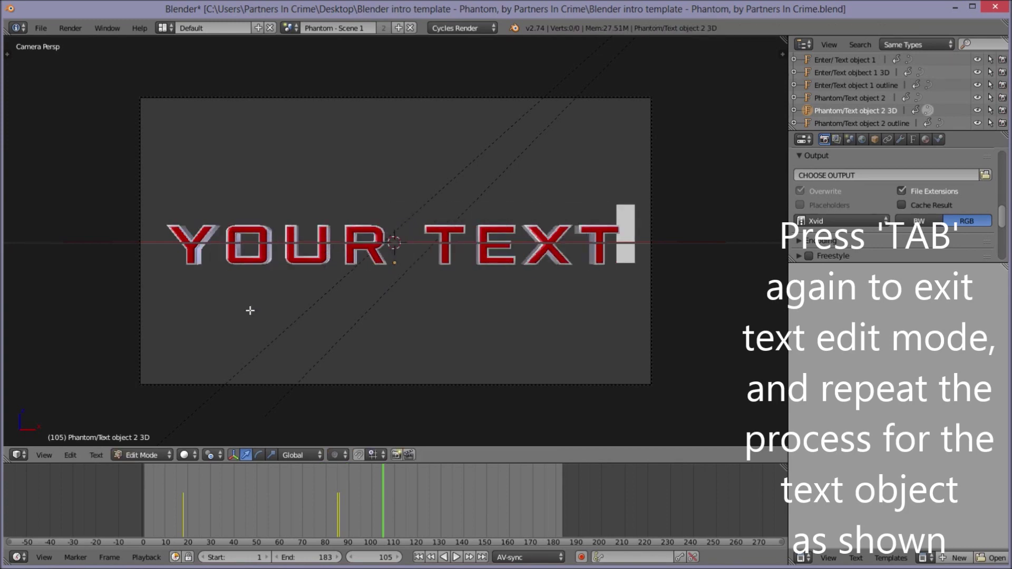
key("Tab")
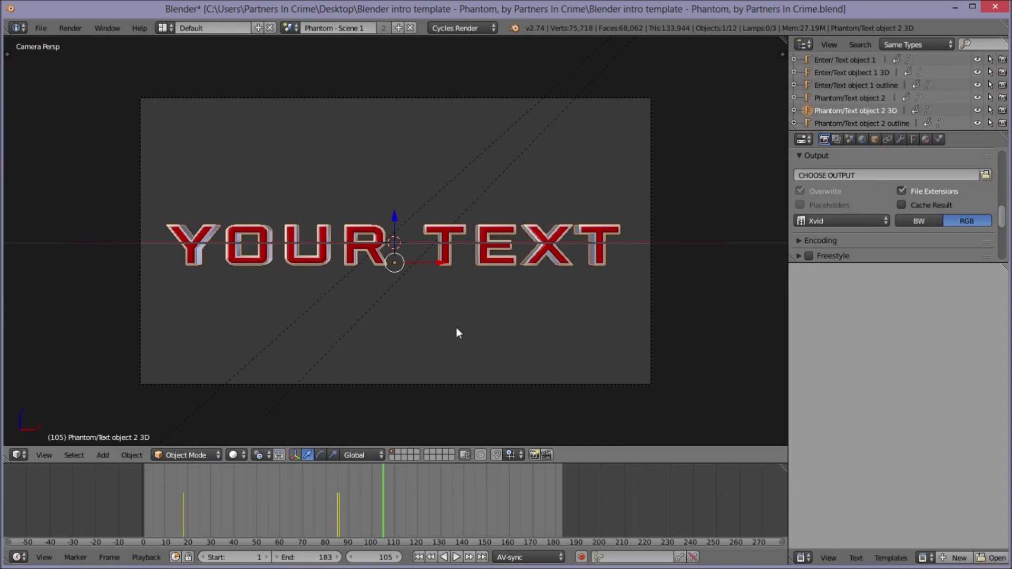
Rewind to the ENTER title and change its text to 'YOUR TEXT 1'.
left_click_drag(391, 495, 290, 477)
right_click(347, 239)
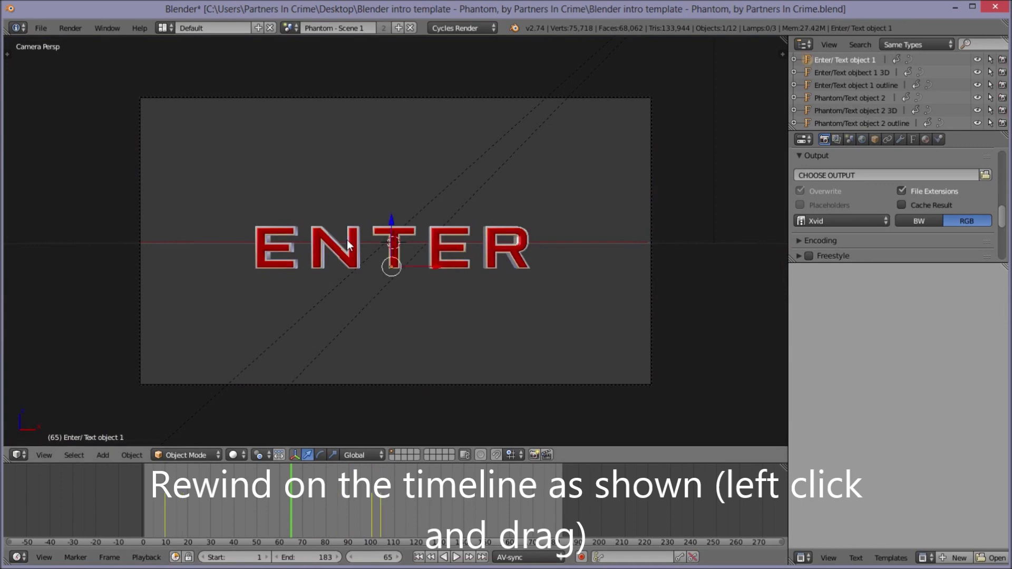
key("Tab")
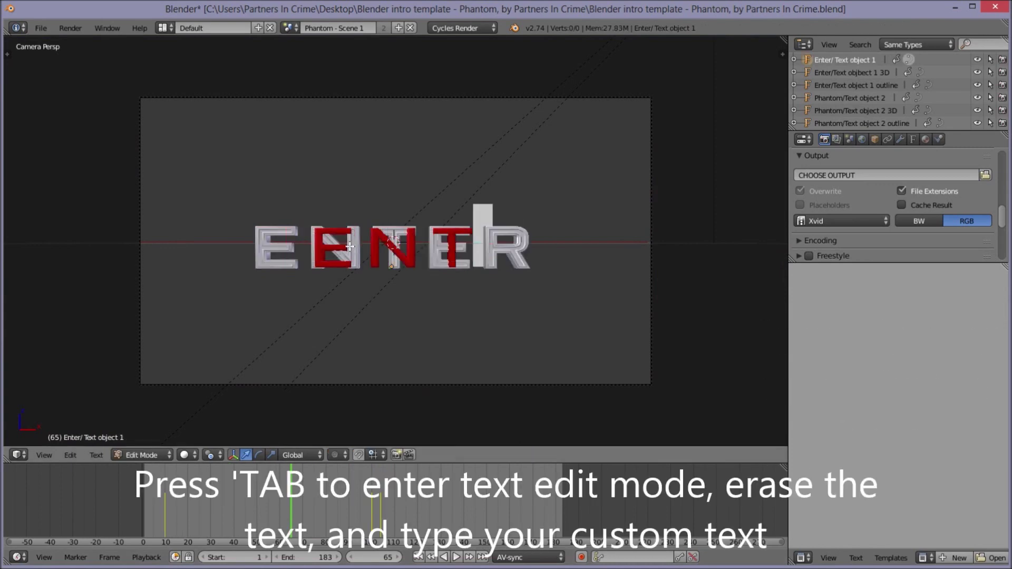
key("BackSpace")
key("BackSpace")
key("BackSpace")
type("YOUR TEXT ")
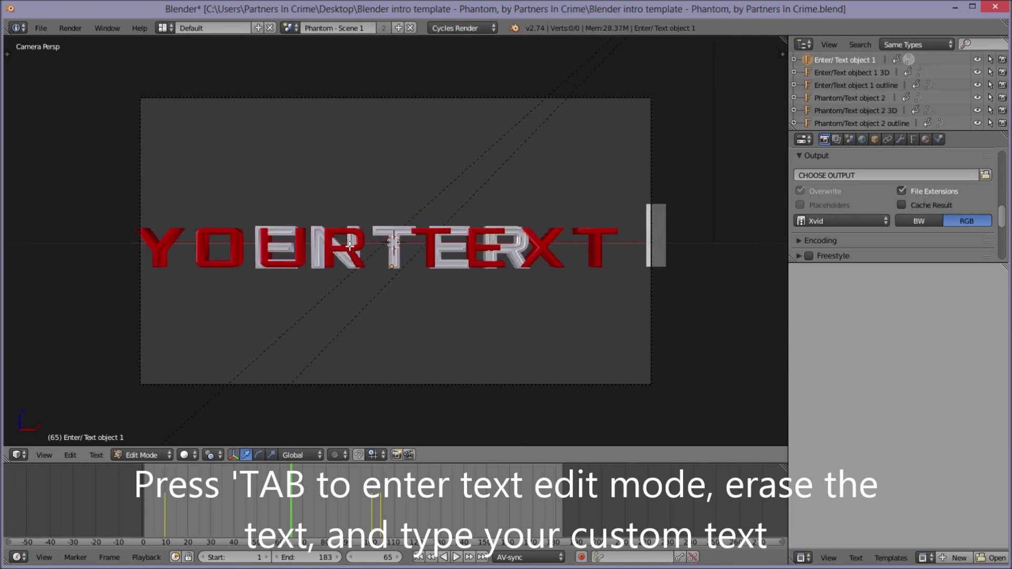
type("1")
key("Tab")
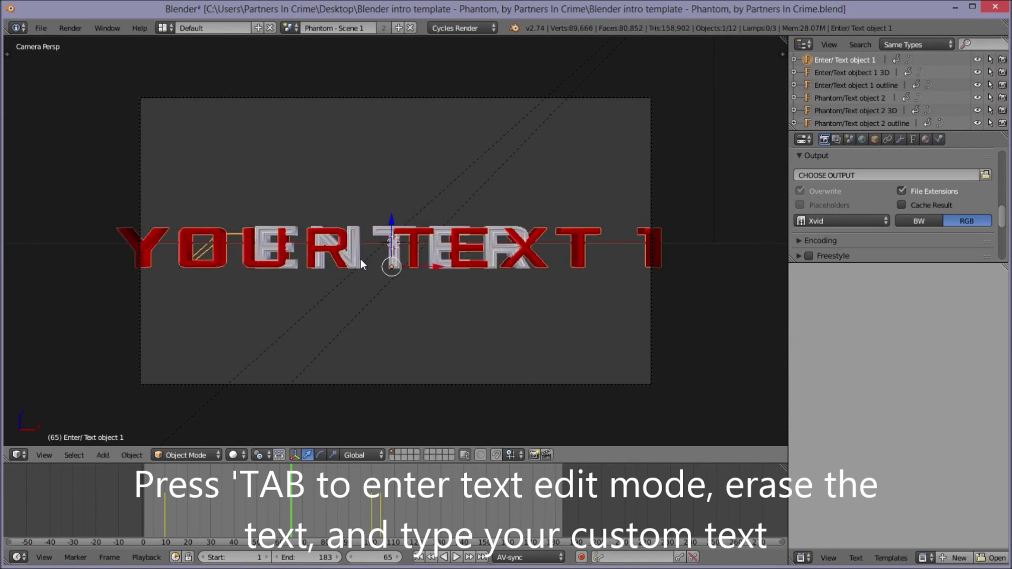
Change the ENTER outline layer's text to 'YOUR TEXT 1'.
right_click(359, 258)
key("Tab")
key("BackSpace")
key("BackSpace")
key("BackSpace")
key("BackSpace")
key("BackSpace")
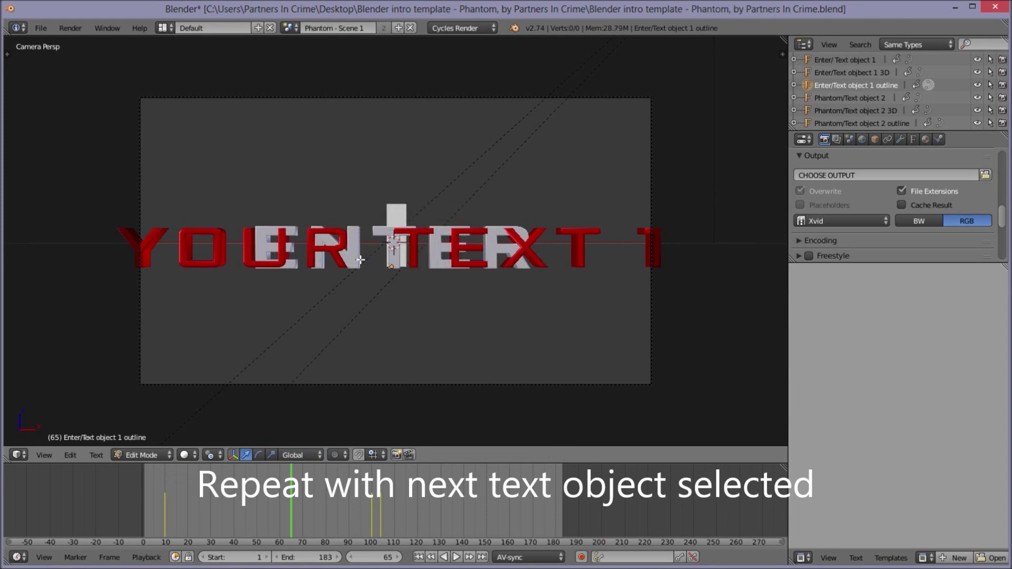
type("YO")
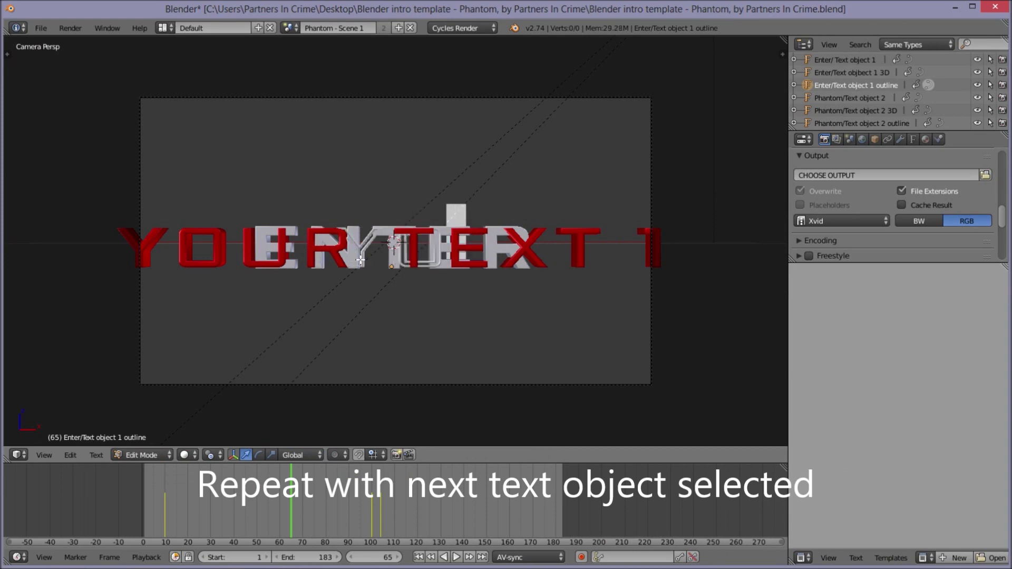
type("UR TEXT 1")
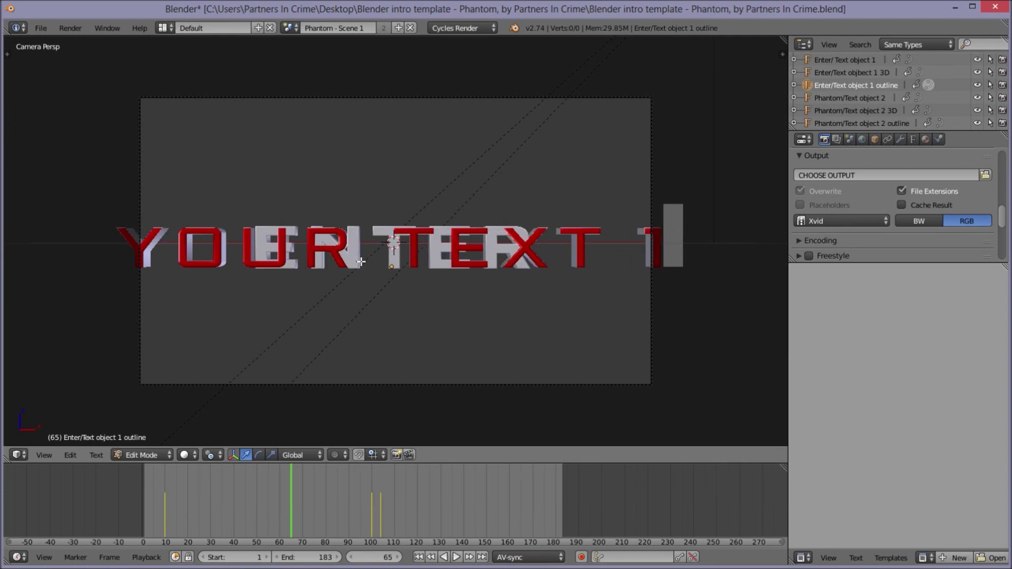
key("Tab")
Change the ENTER 3D text layer to read 'YOUR TEXT 1'.
right_click(314, 261)
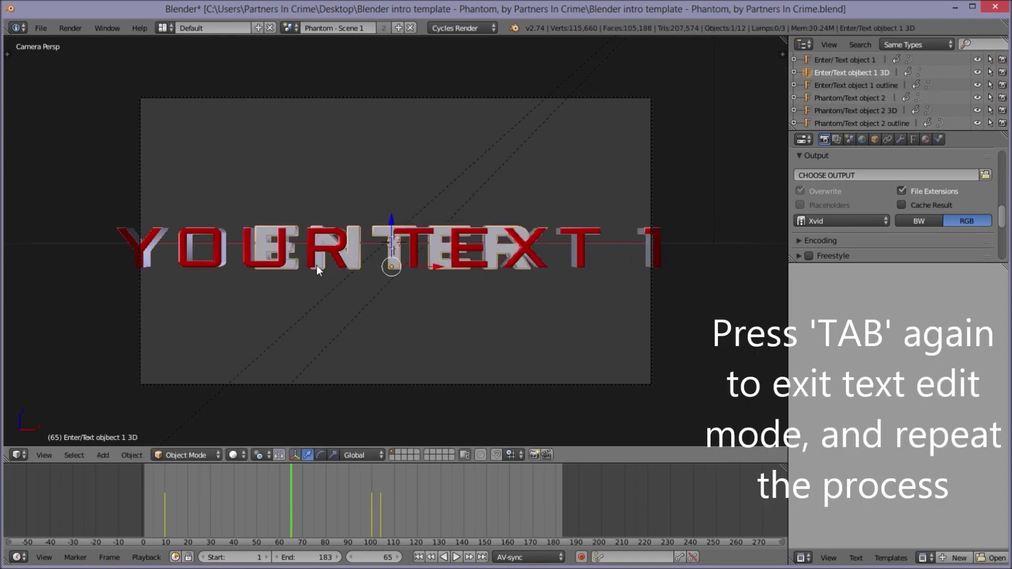
key("Tab")
key("BackSpace")
key("BackSpace")
key("BackSpace")
key("BackSpace")
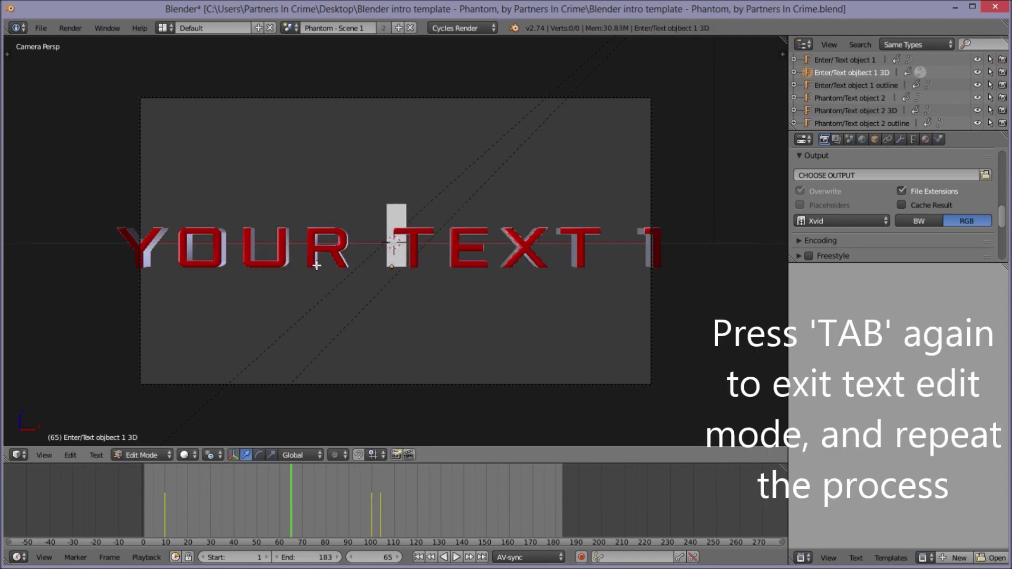
type("YOUR TEXT 1")
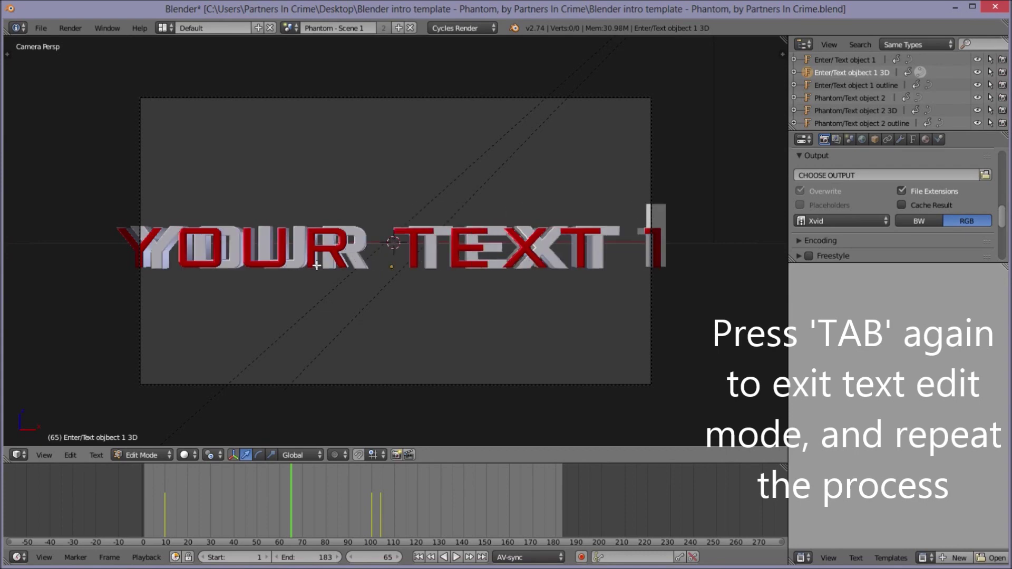
key("Tab")
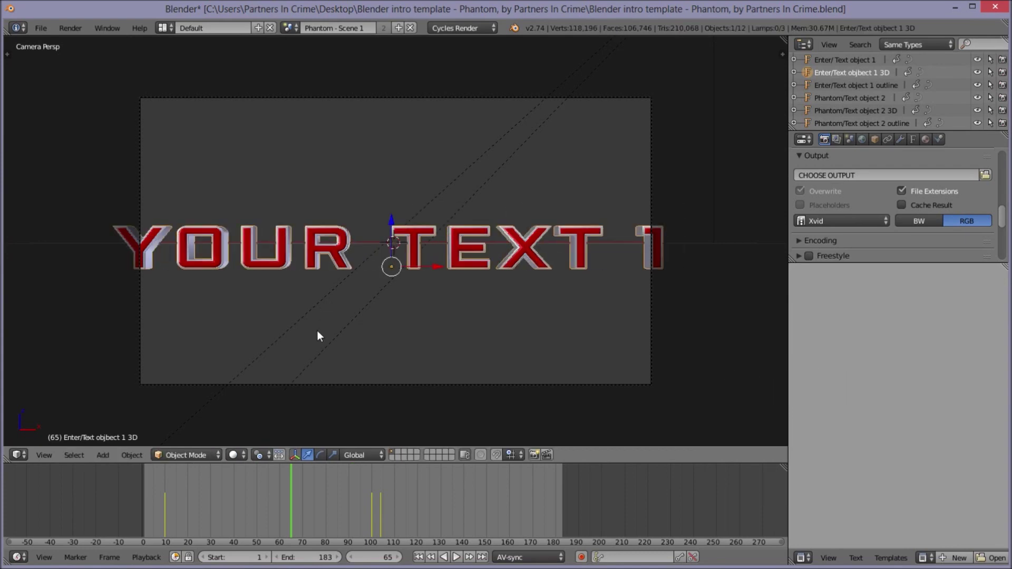
Scale the three 'YOUR TEXT 1' layers down to about 0.82, then move to frame 112.
left_click_drag(312, 489, 247, 492)
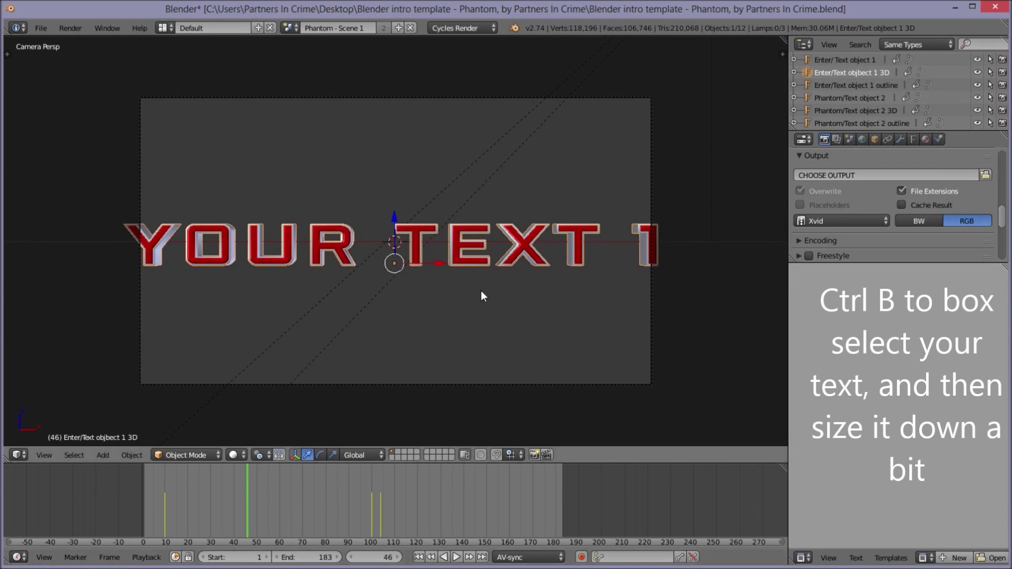
key("ctrl+b")
left_click_drag(573, 257, 582, 267)
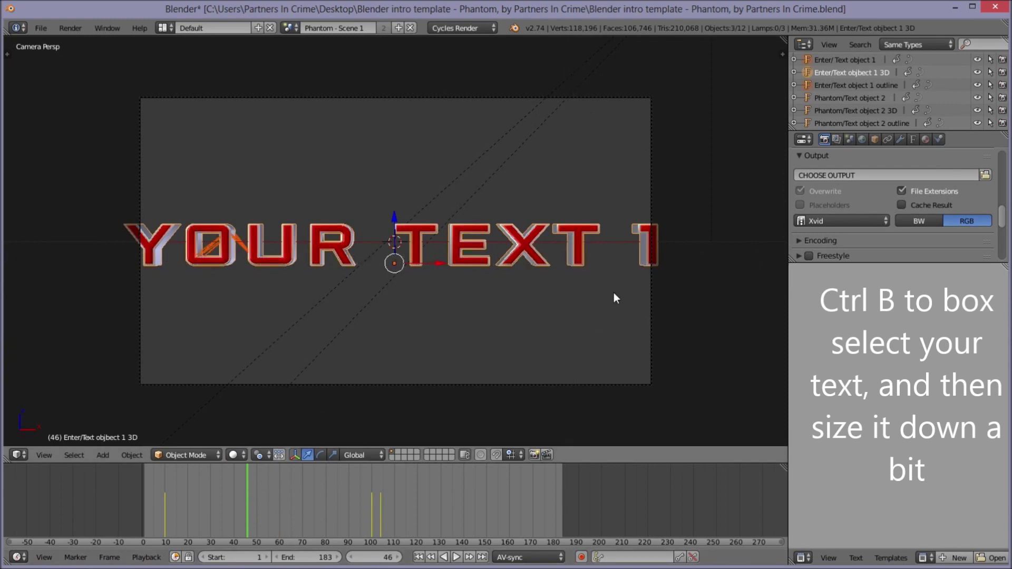
key("s")
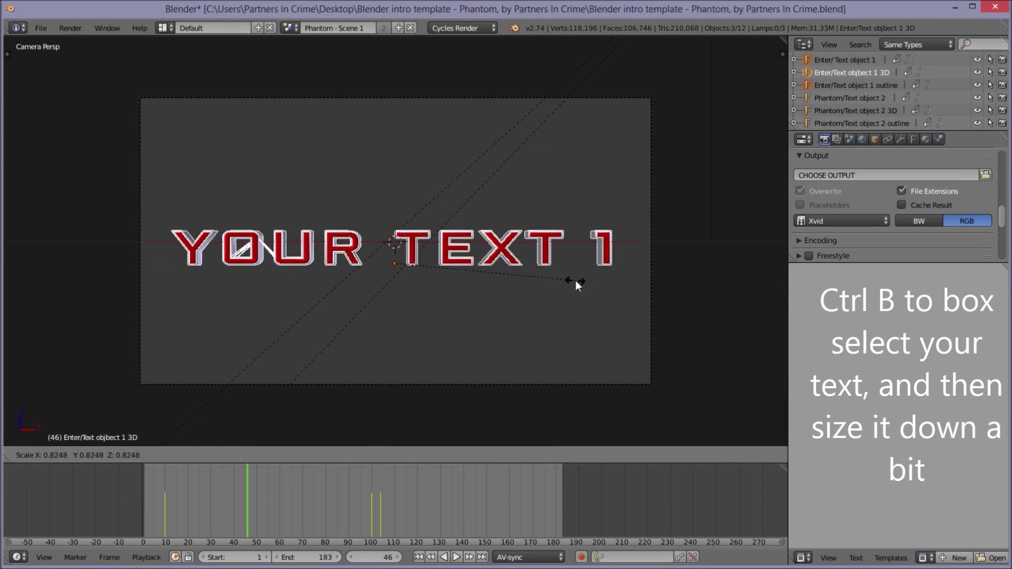
left_click(570, 280)
mouse_move(145, 504)
left_mouse_down()
mouse_move(295, 486)
mouse_move(366, 497)
mouse_move(475, 488)
mouse_move(372, 510)
mouse_move(409, 495)
mouse_move(400, 496)
left_mouse_up()
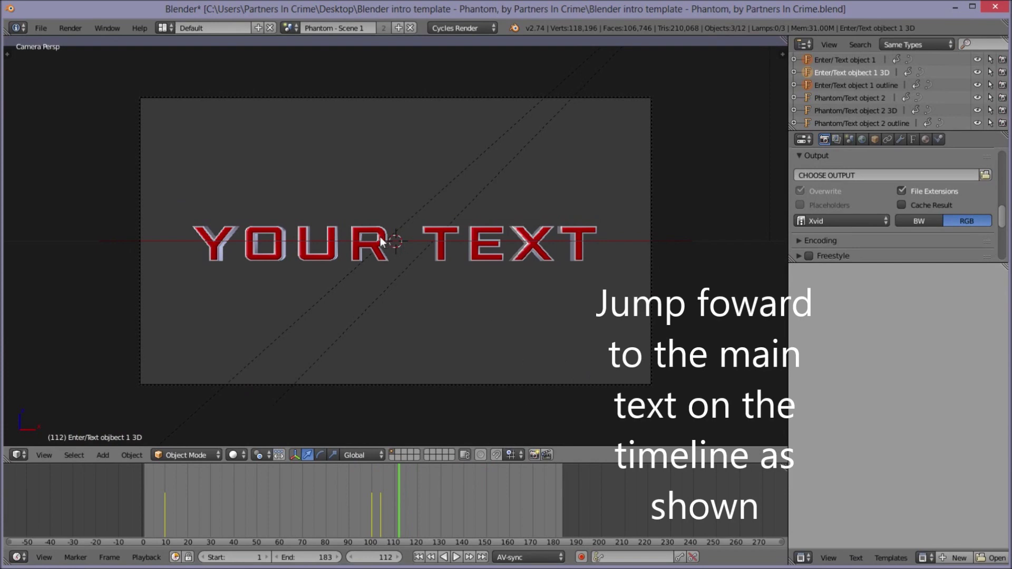
Render a still image of frame 112 from the Render menu.
left_click(78, 29)
left_click(87, 42)
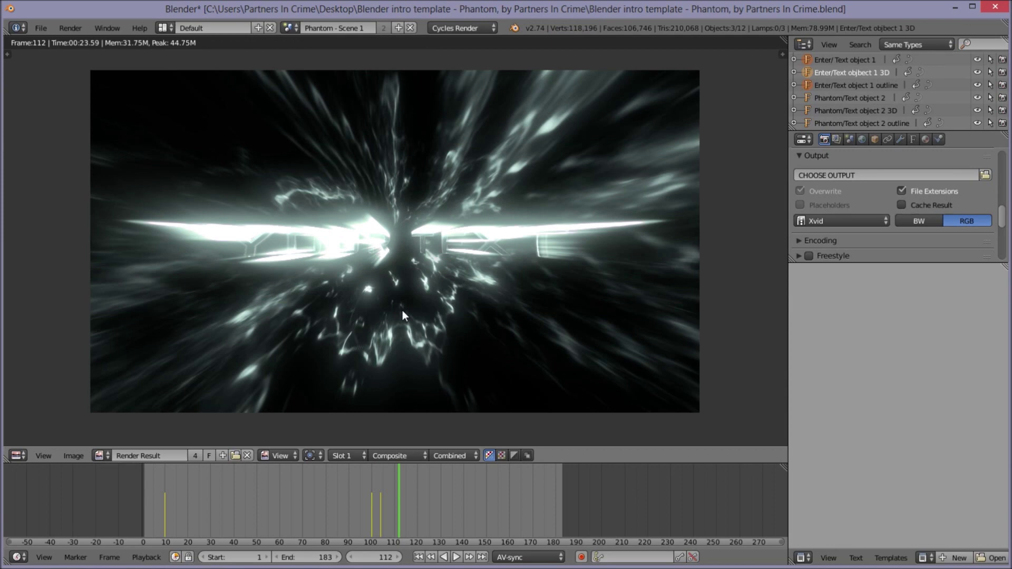
Switch the area to the Video Sequence Editor and select the Color control adjustment strip.
left_click(27, 451)
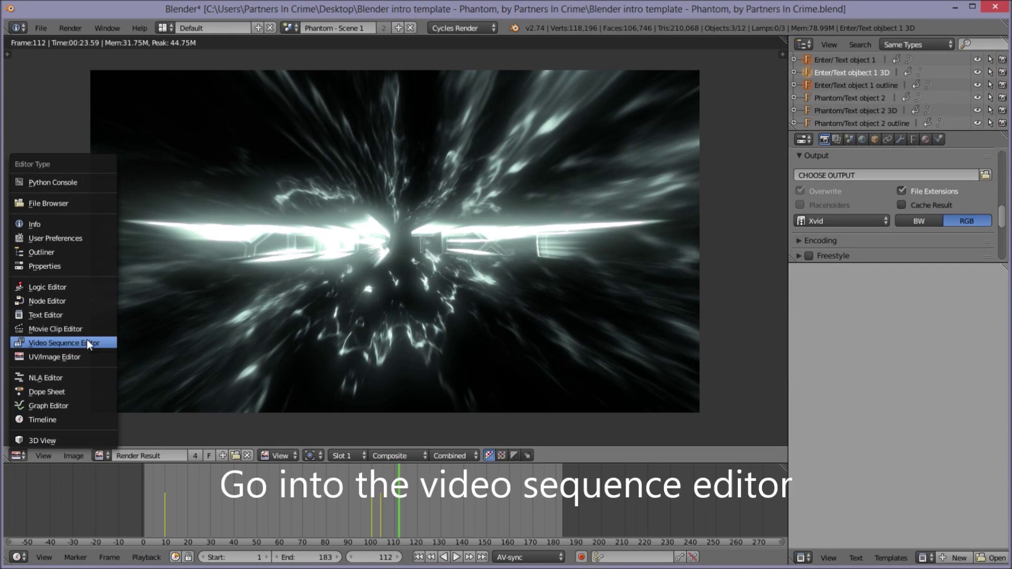
left_click(87, 343)
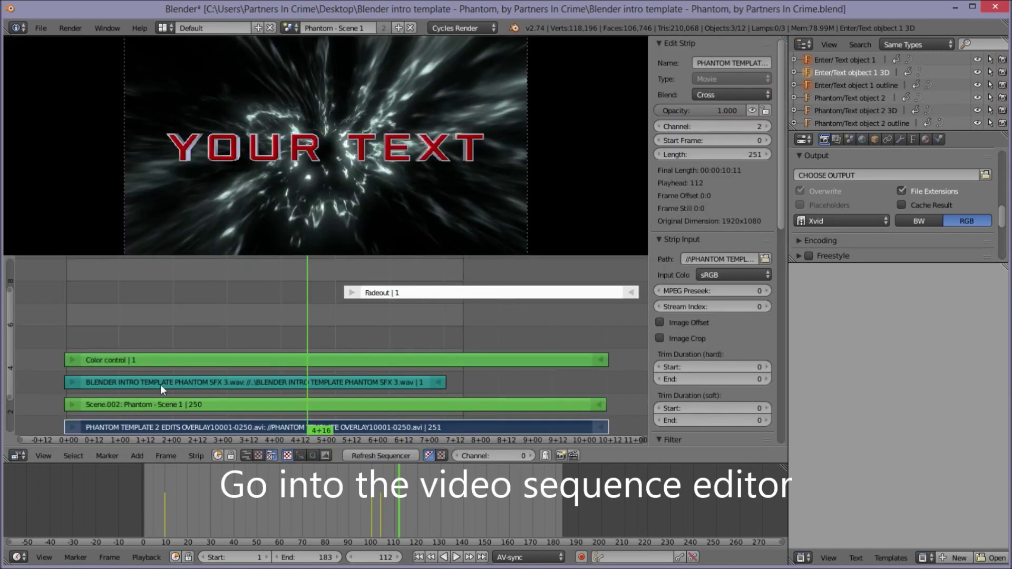
left_click(199, 364)
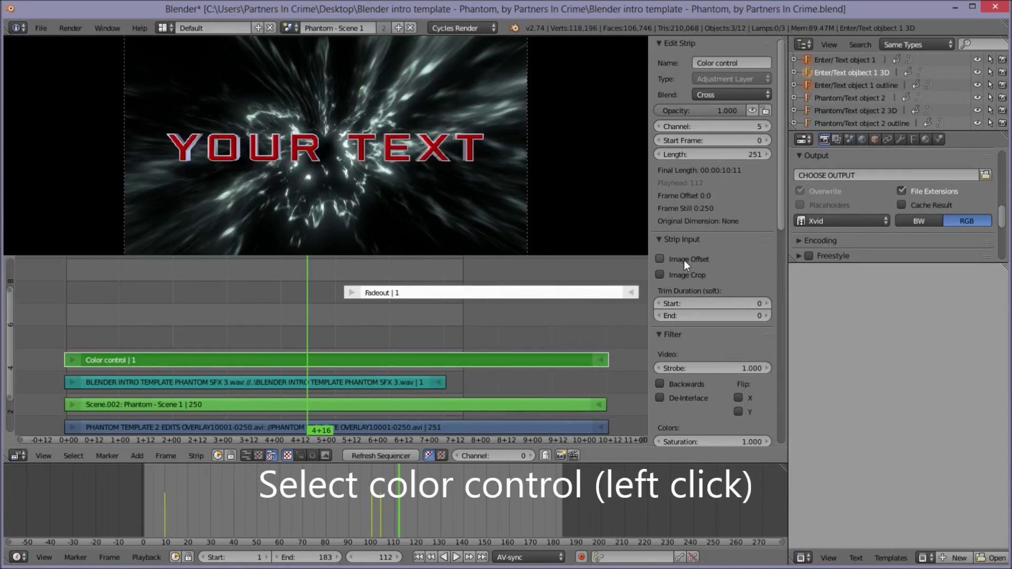
Set the Color control strip's saturation to 0, turning the preview black-and-white.
scroll(700, 265, "down", 3)
scroll(706, 295, "down", 2)
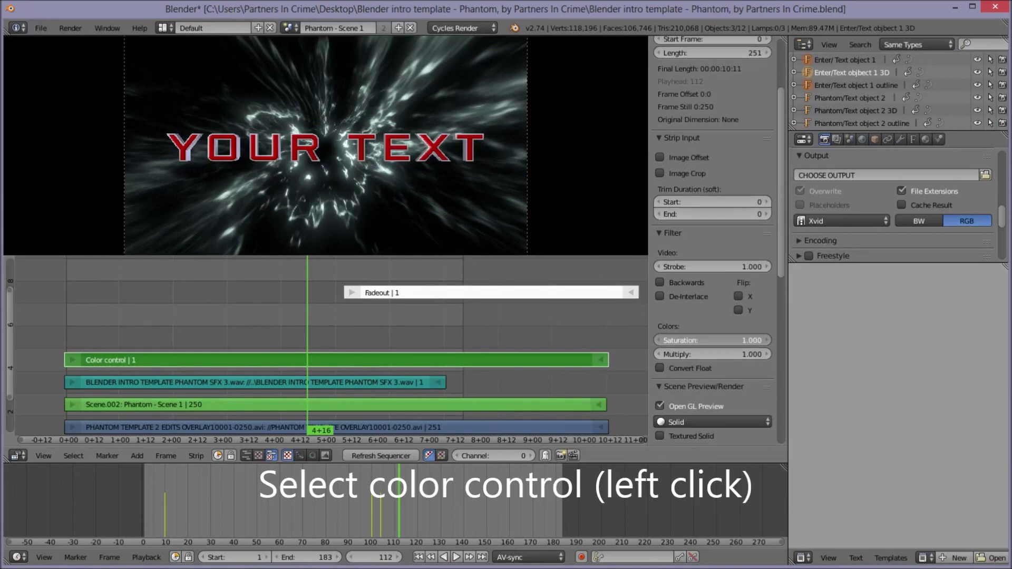
left_click(726, 338)
type("0")
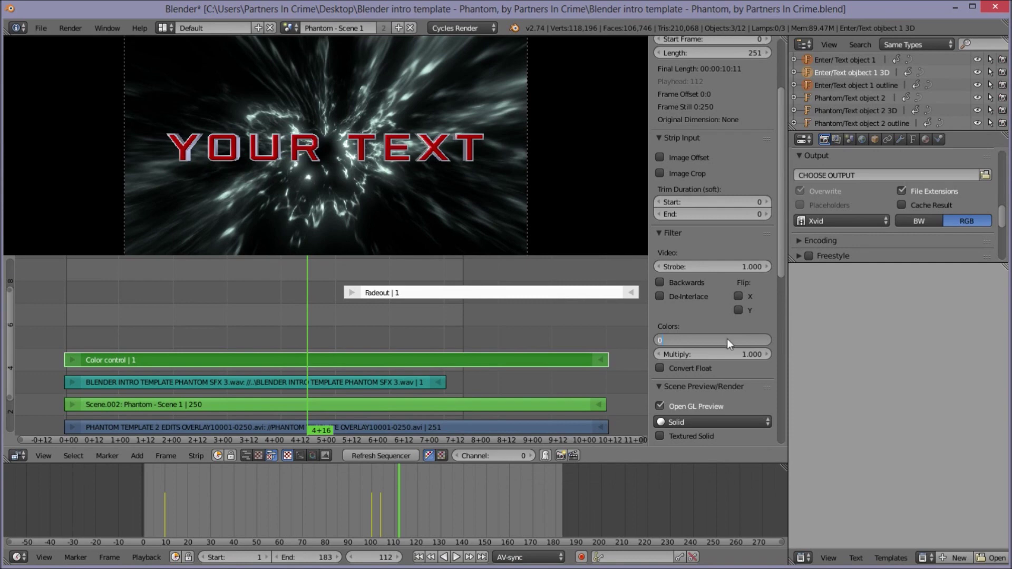
key("Return")
scroll(726, 339, "down", 3)
scroll(729, 341, "down", 2)
scroll(730, 342, "down", 1)
scroll(731, 343, "down", 2)
scroll(731, 343, "down", 1)
scroll(730, 347, "down", 1)
scroll(731, 347, "down", 3)
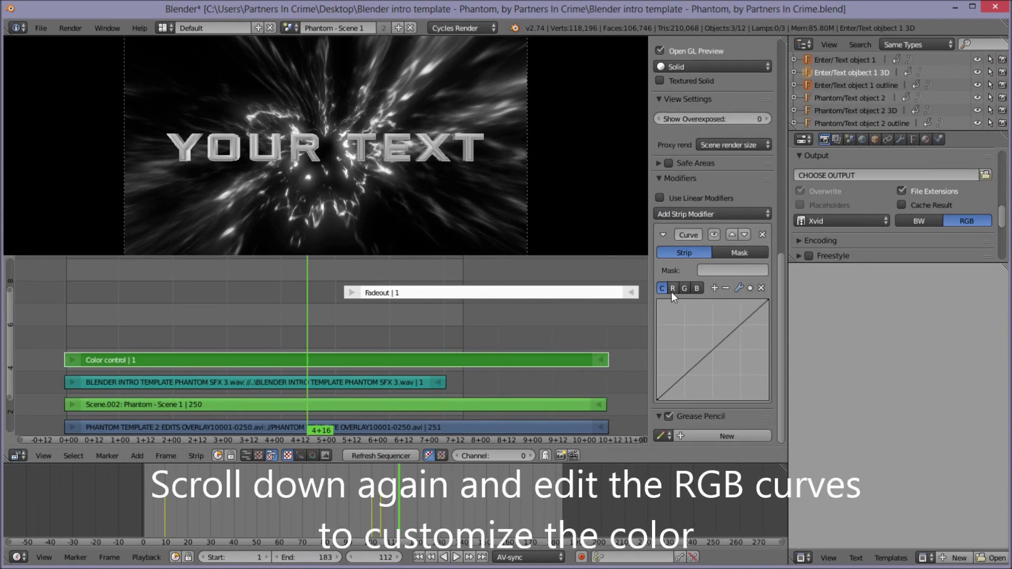
Try bending the red, blue and green curves, then reset the green curve to straight.
left_click_drag(704, 345, 694, 333)
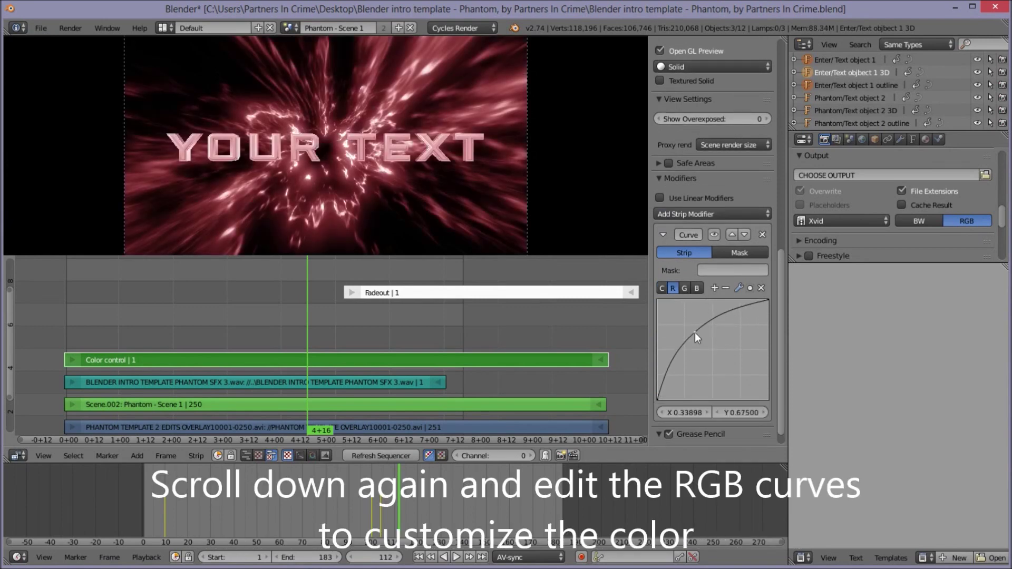
left_click(697, 288)
left_click_drag(714, 359, 720, 363)
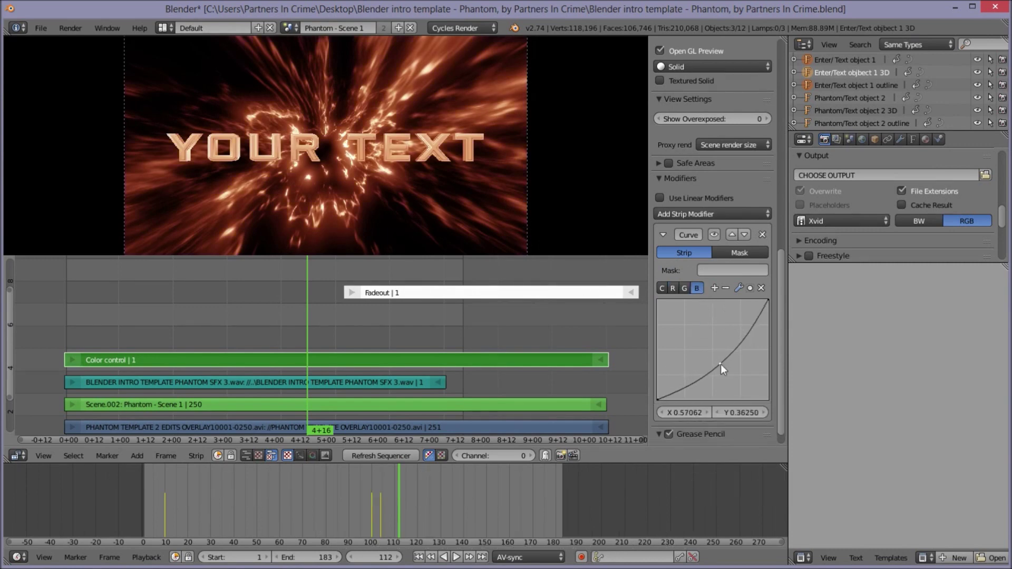
left_click_drag(721, 362, 691, 323)
left_click(673, 288)
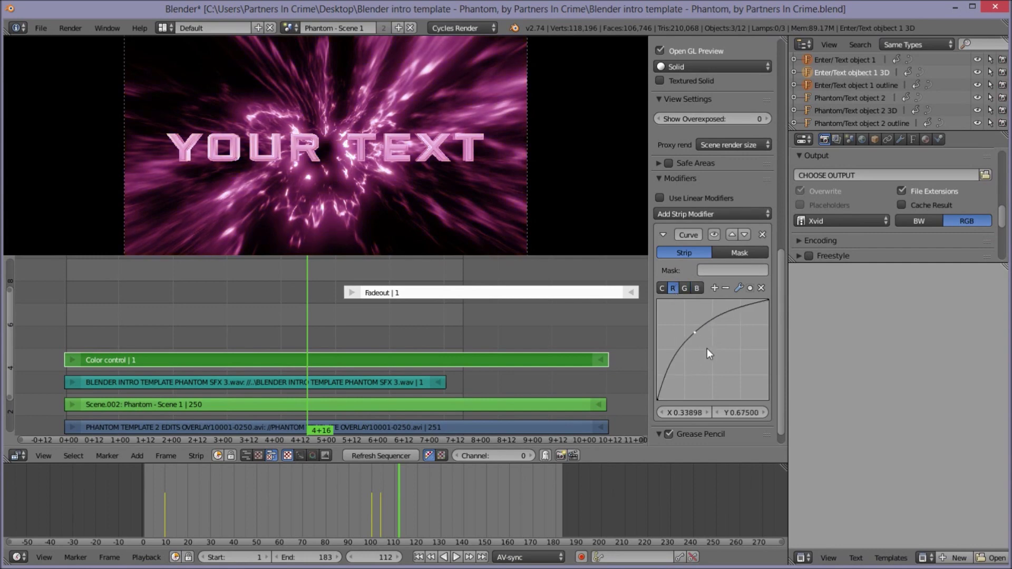
left_click_drag(698, 332, 725, 360)
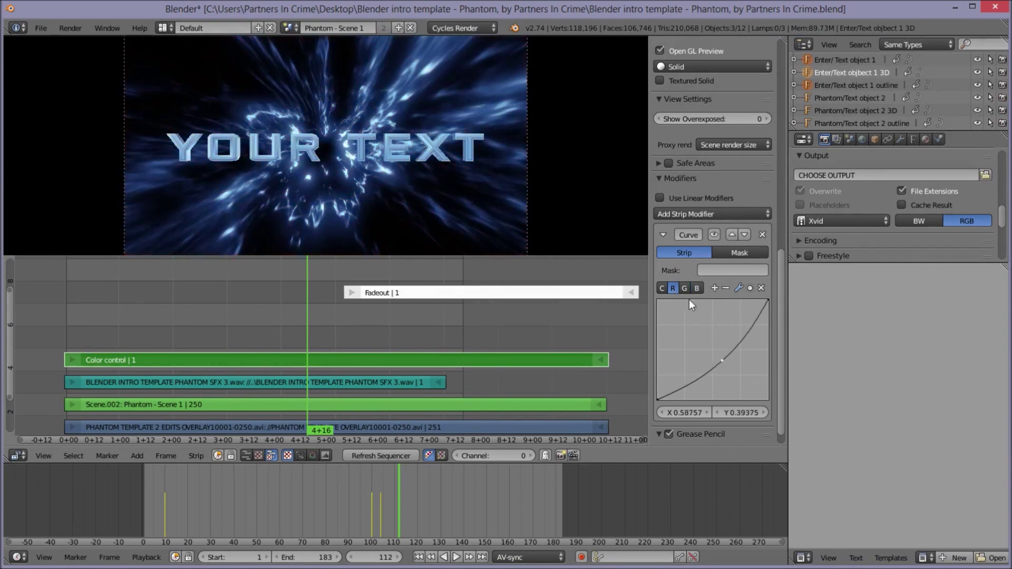
left_click(684, 288)
left_click_drag(706, 355, 695, 329)
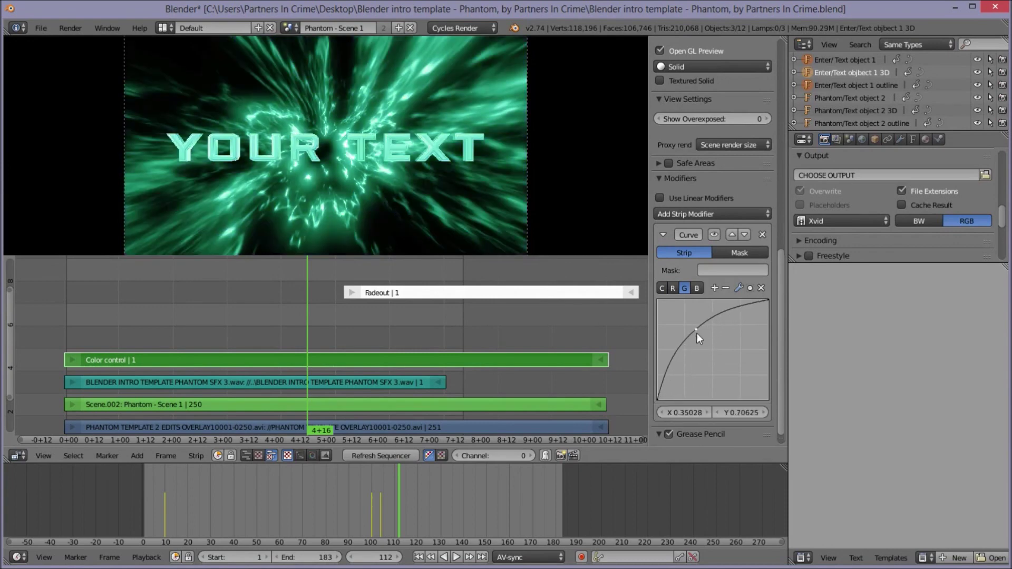
left_click(761, 288)
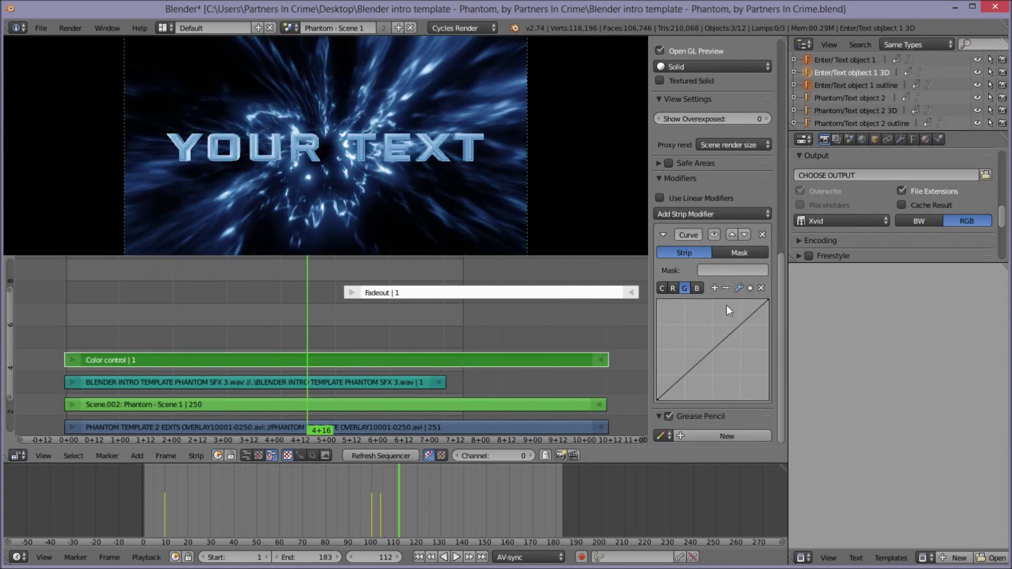
Raise red, lower blue and lift green slightly to give the intro an orange tint.
left_click(673, 287)
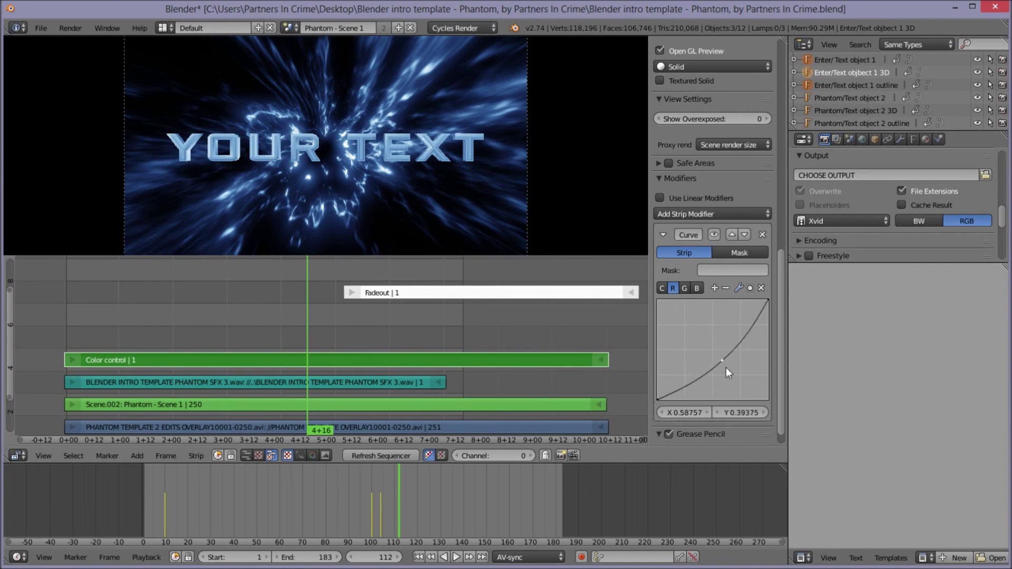
left_click_drag(723, 359, 694, 334)
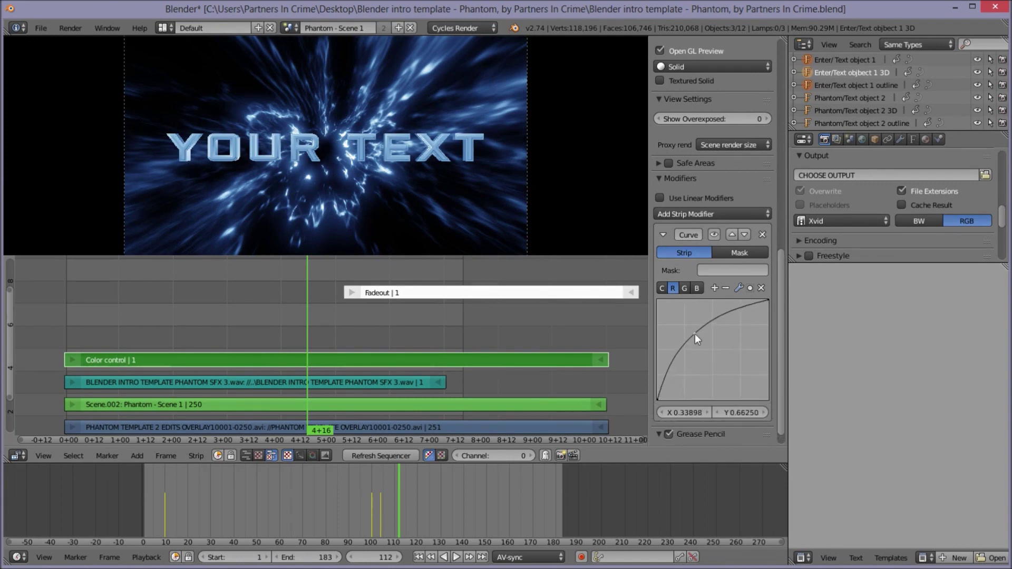
left_click(696, 288)
left_click_drag(708, 352, 723, 358)
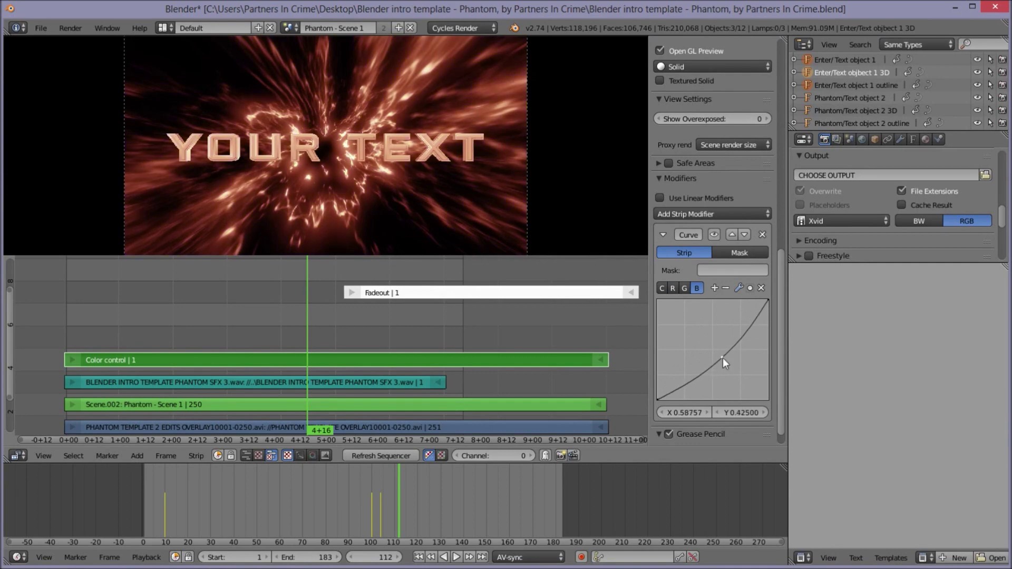
left_click(673, 288)
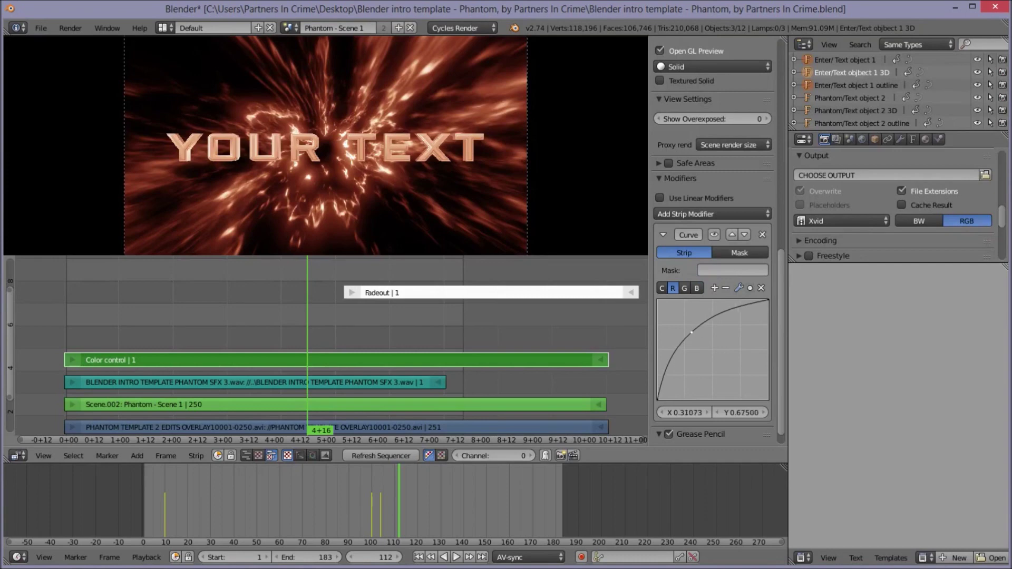
left_click(687, 288)
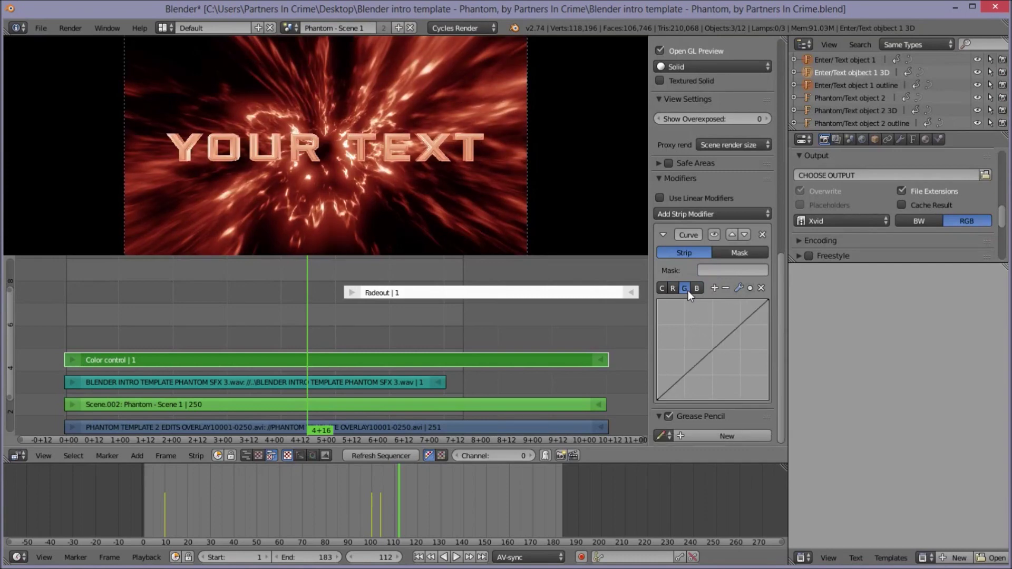
left_click_drag(716, 339, 708, 344)
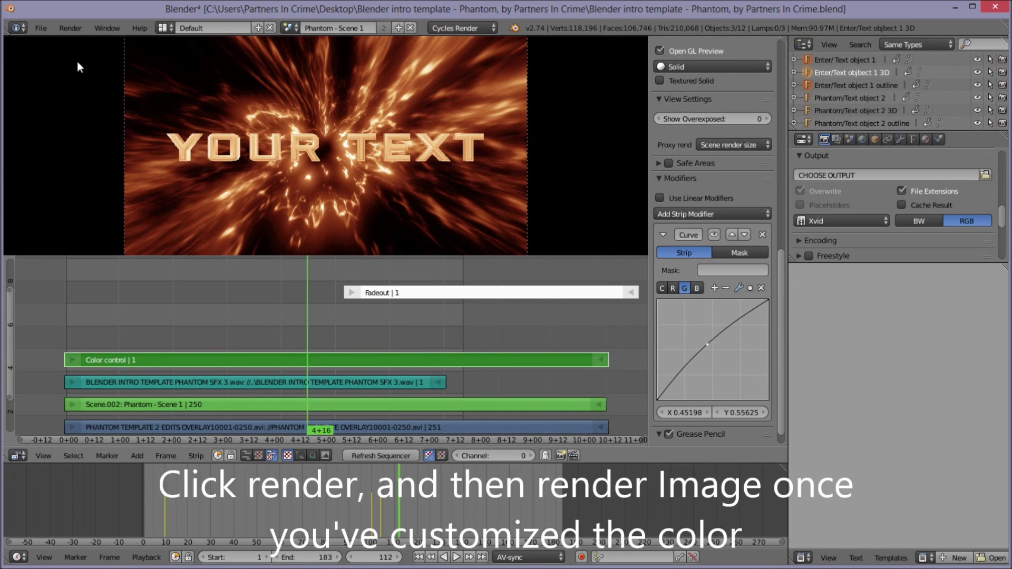
left_click(74, 30)
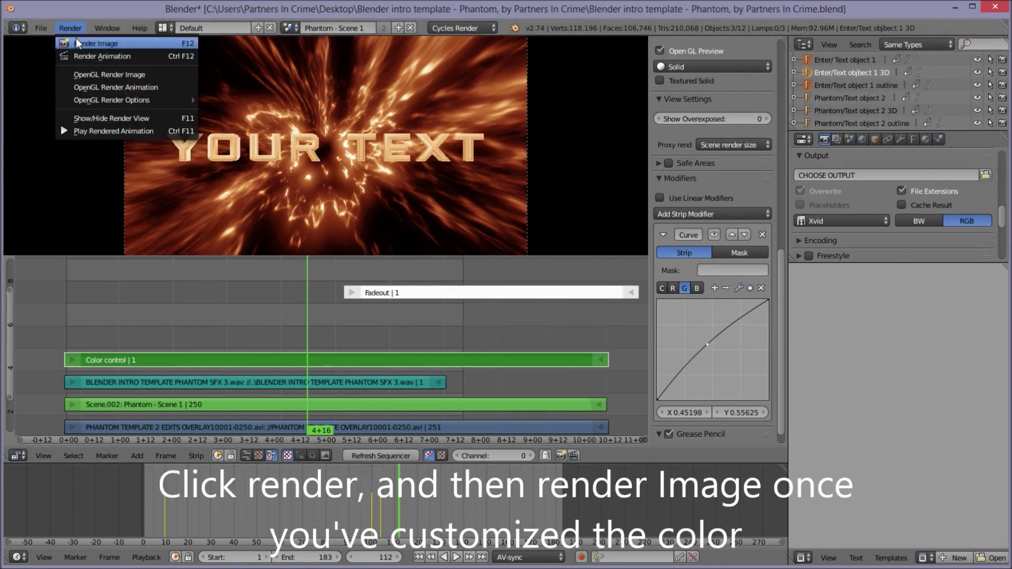
Render the current frame as a still image to preview the orange tint.
left_click(76, 43)
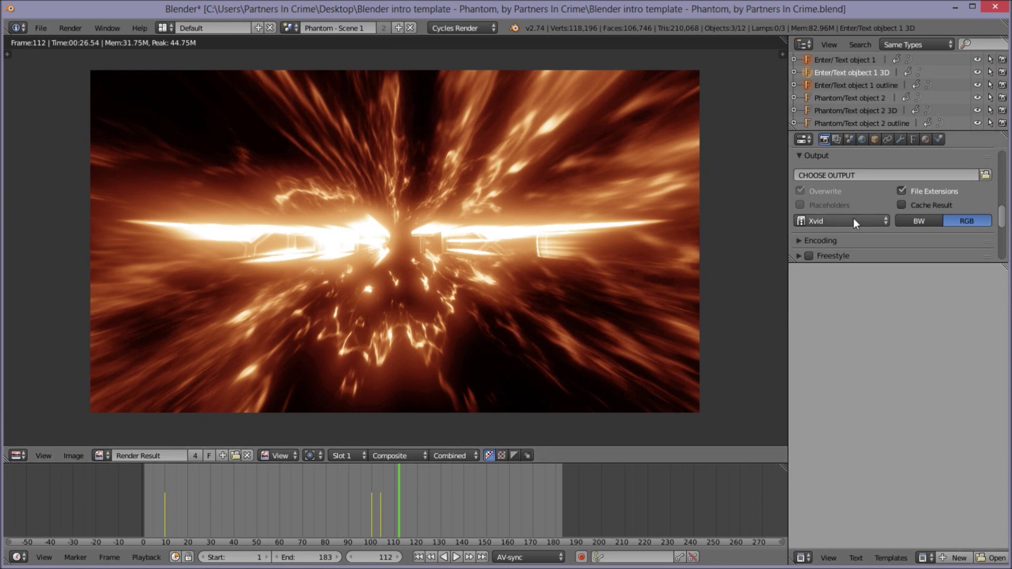
Raise the render resolution percentage in Dimensions to 100%.
scroll(852, 218, "up", 3)
scroll(852, 220, "up", 3)
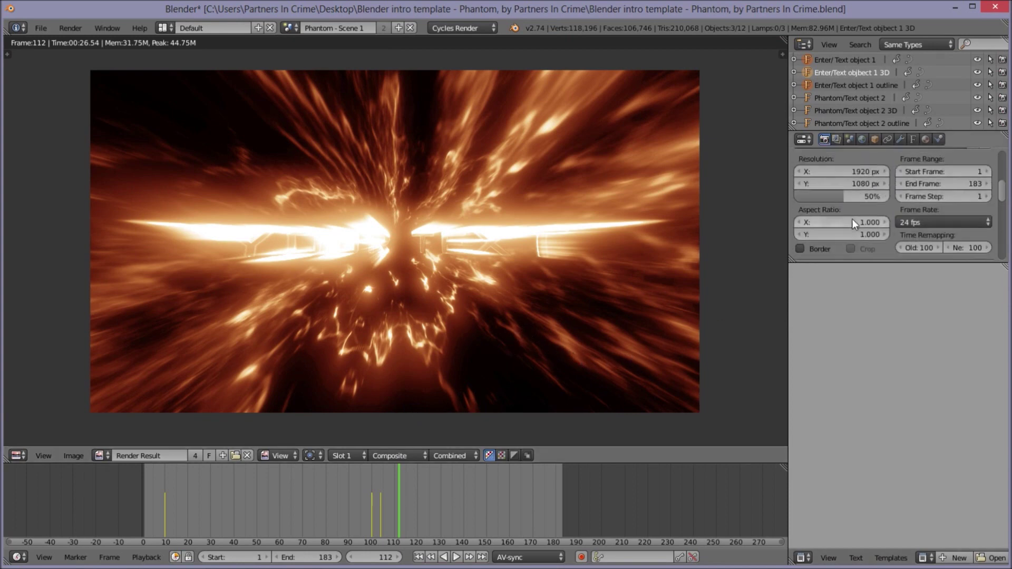
left_click(837, 196)
left_click_drag(842, 196, 881, 205)
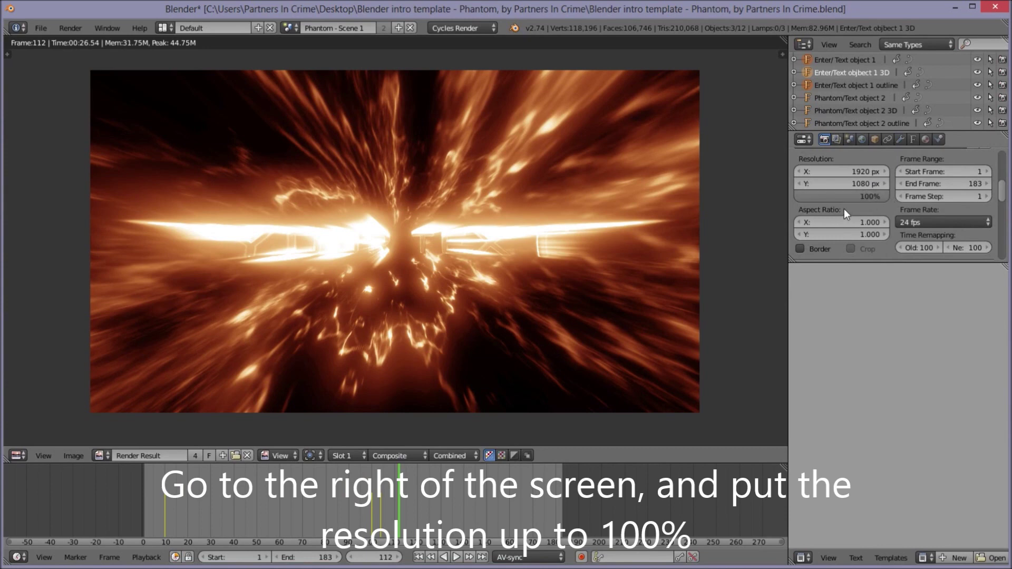
Scroll down to the Output settings and browse for the output path.
scroll(844, 203, "down", 2)
scroll(844, 203, "down", 2)
scroll(844, 203, "down", 2)
scroll(845, 203, "down", 1)
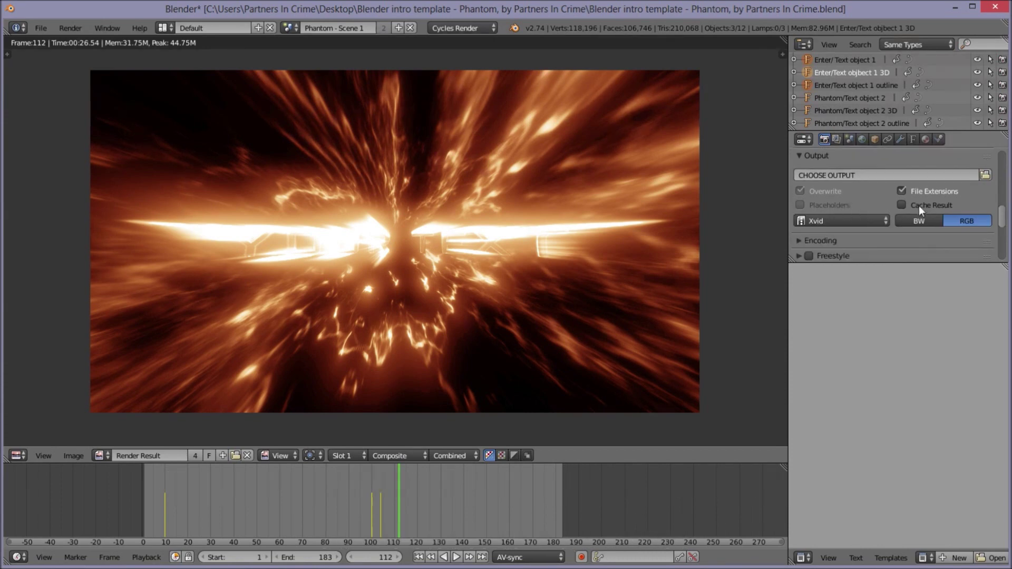
scroll(903, 207, "up", 1)
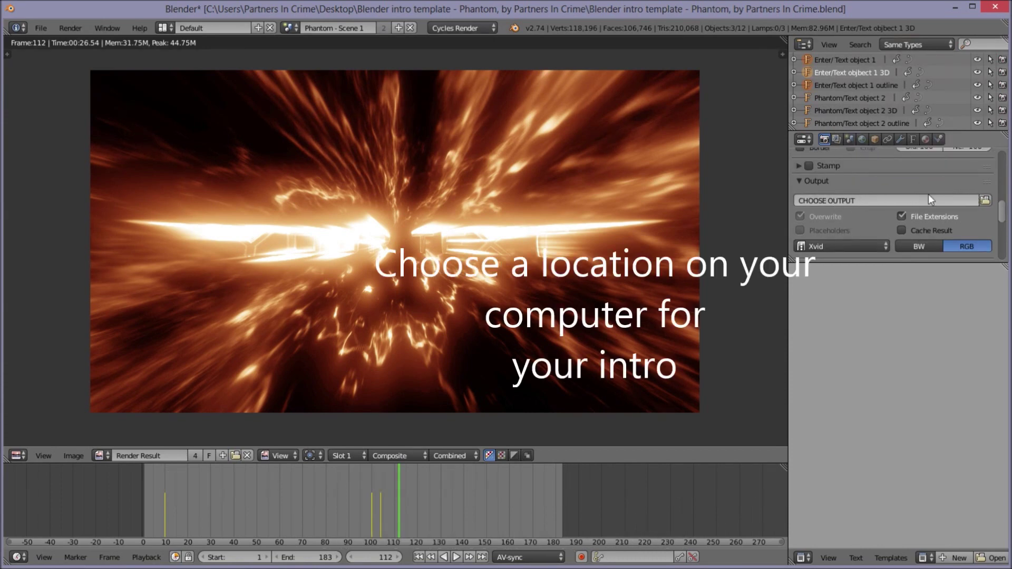
left_click(984, 200)
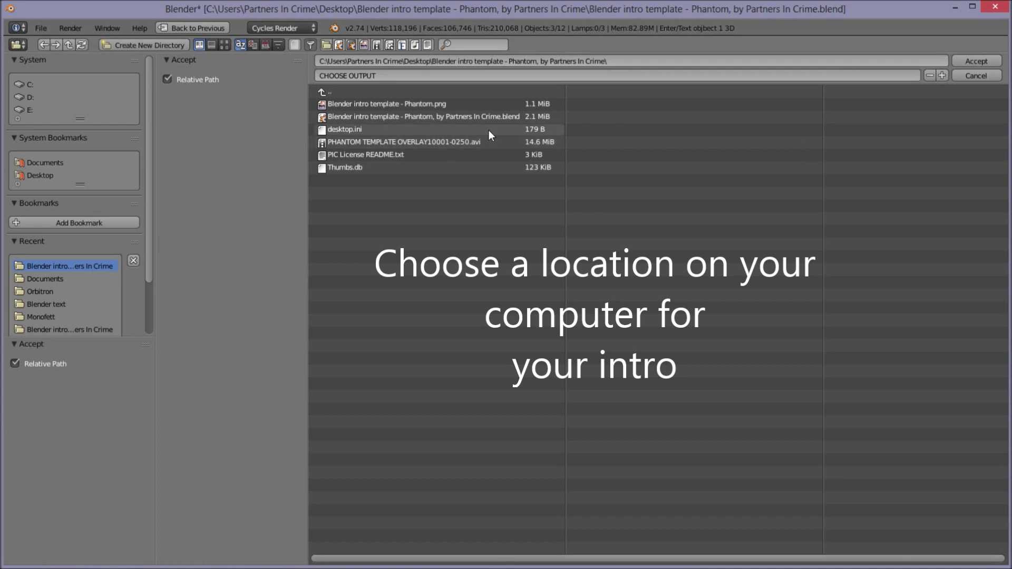
Name the output file 'YOUR INTRO NAME HERE' in the template folder and accept it.
left_click(415, 78)
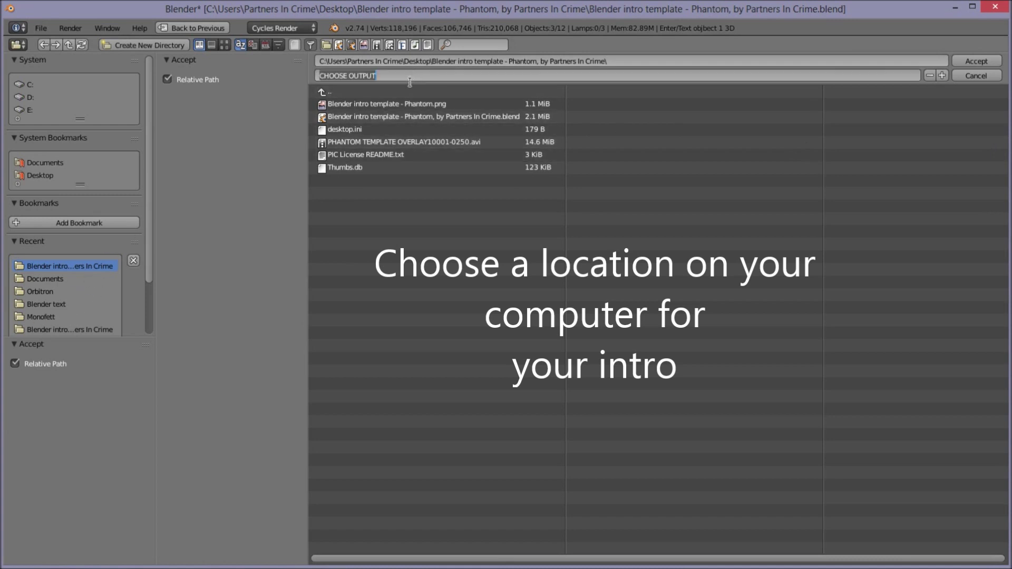
type("YOUR")
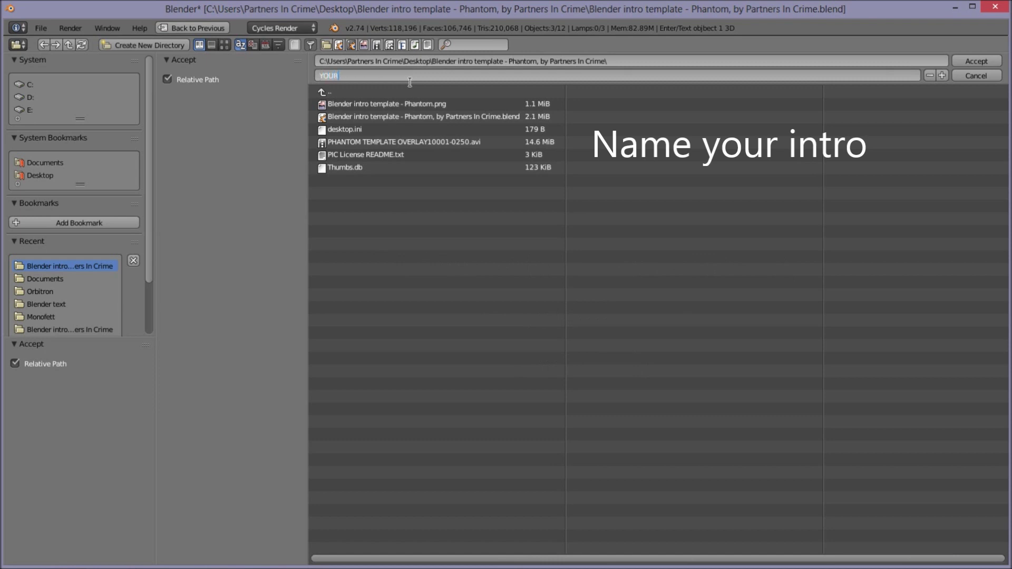
type(" INTRO NAME HERE")
left_click(978, 63)
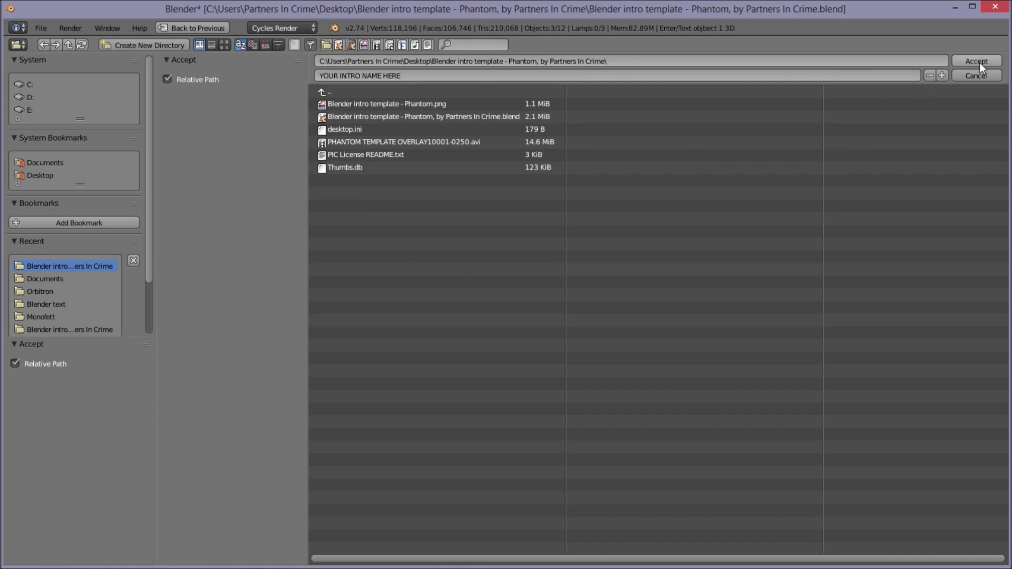
left_click(982, 61)
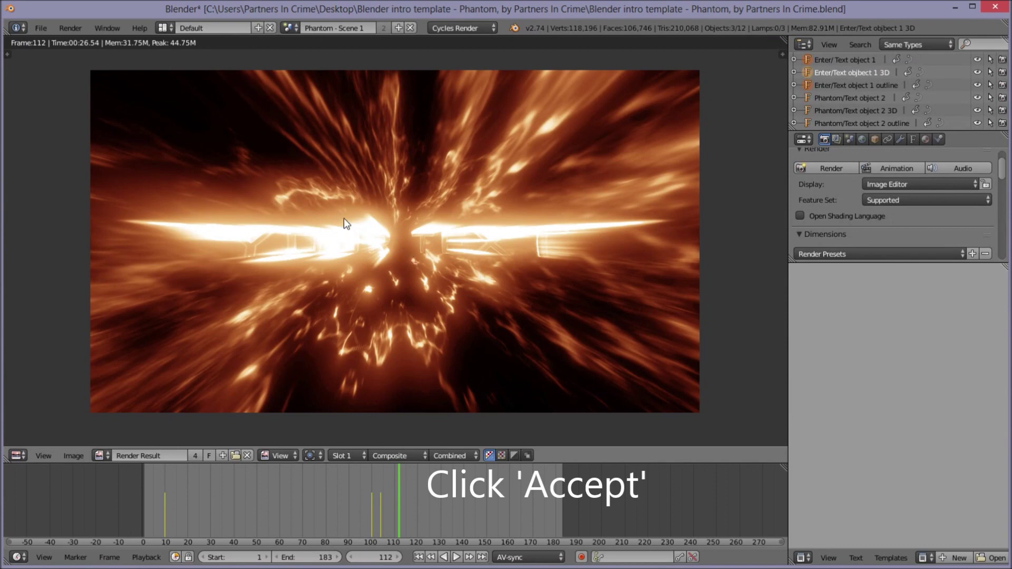
Render the full intro animation from the Render menu.
left_click(76, 30)
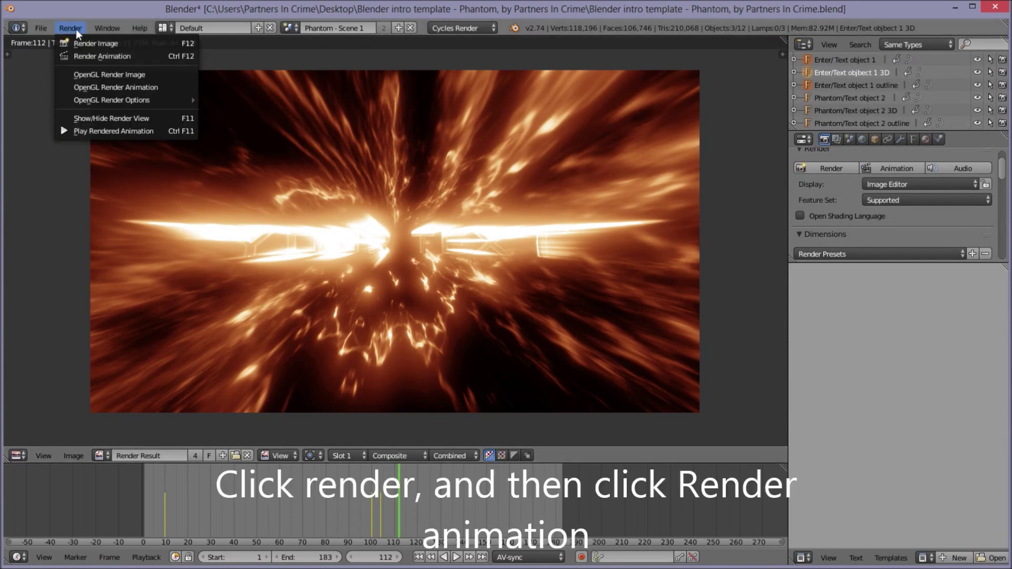
left_click(119, 57)
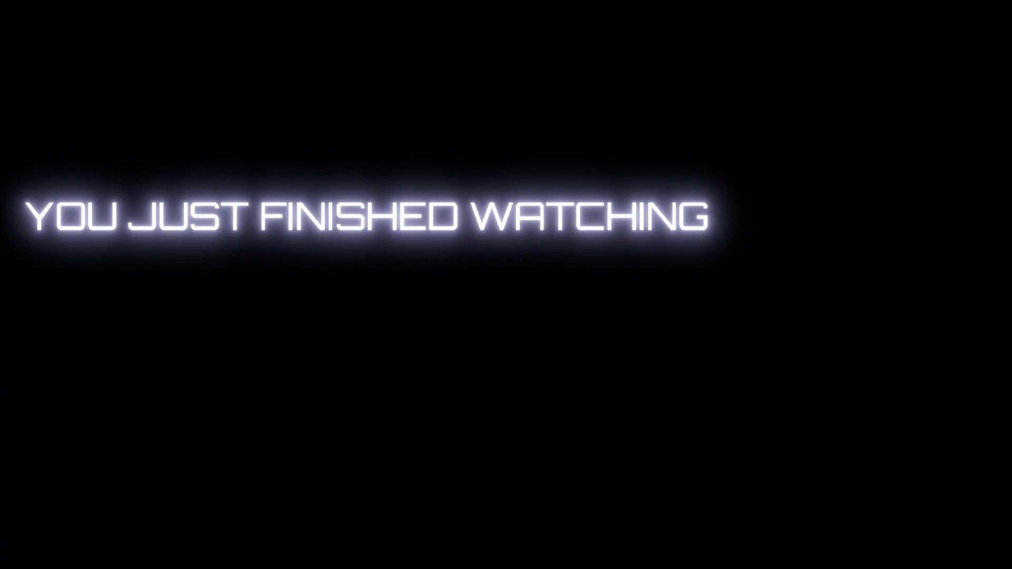